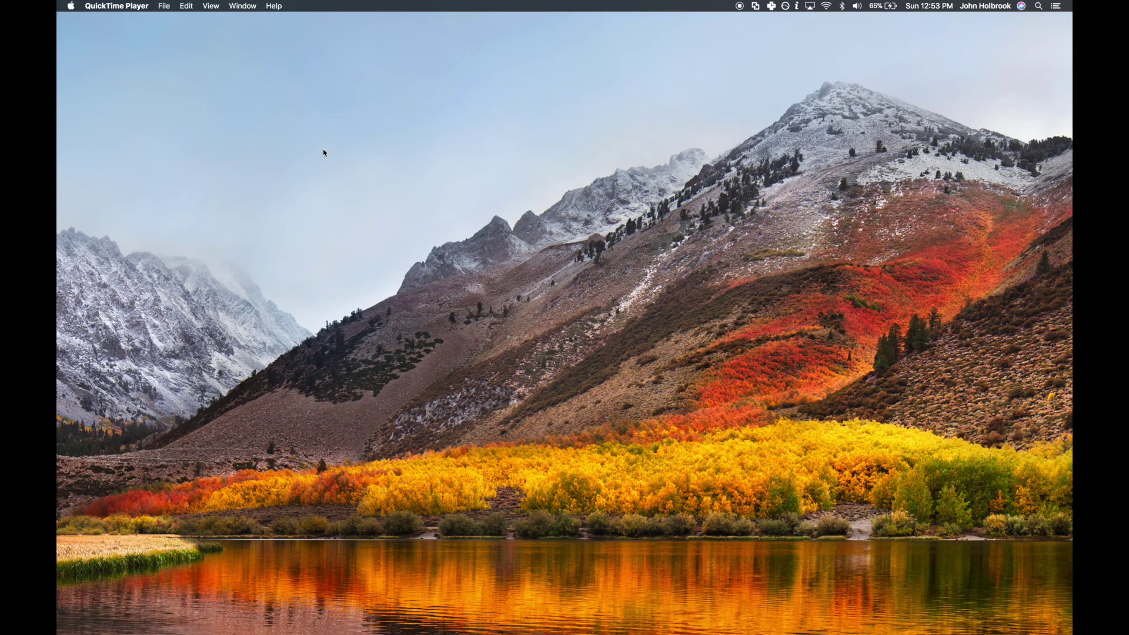
Launch VEX Tournament Manager from Spotlight
key("super+space")
type("to")
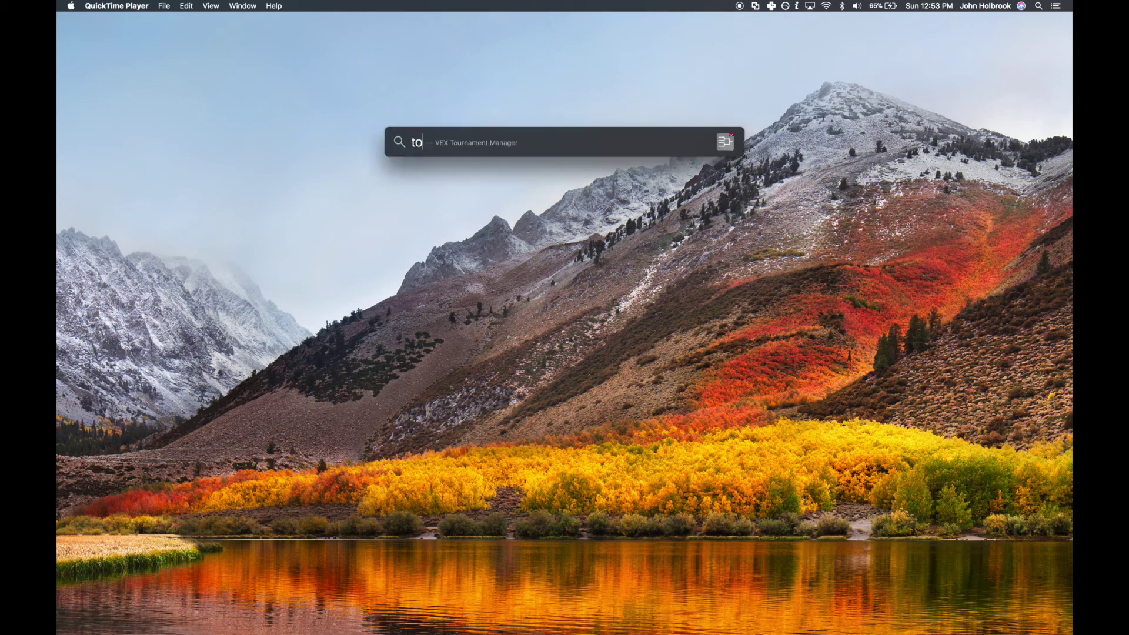
key("Return")
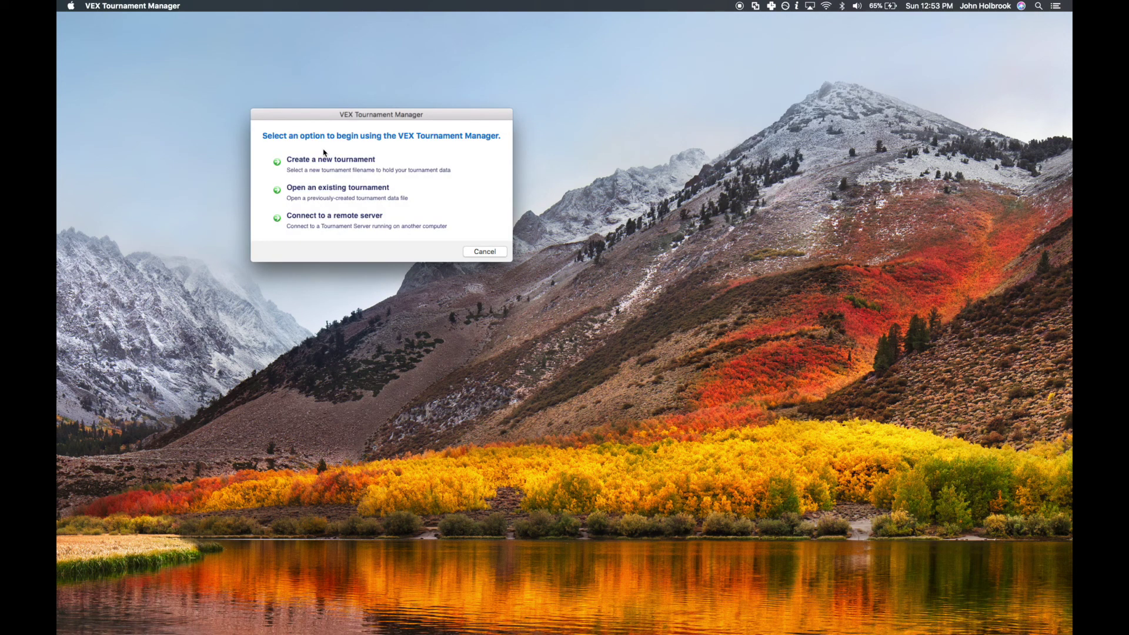
Create a new tournament file named video.db in the tm_video folder
left_click(339, 170)
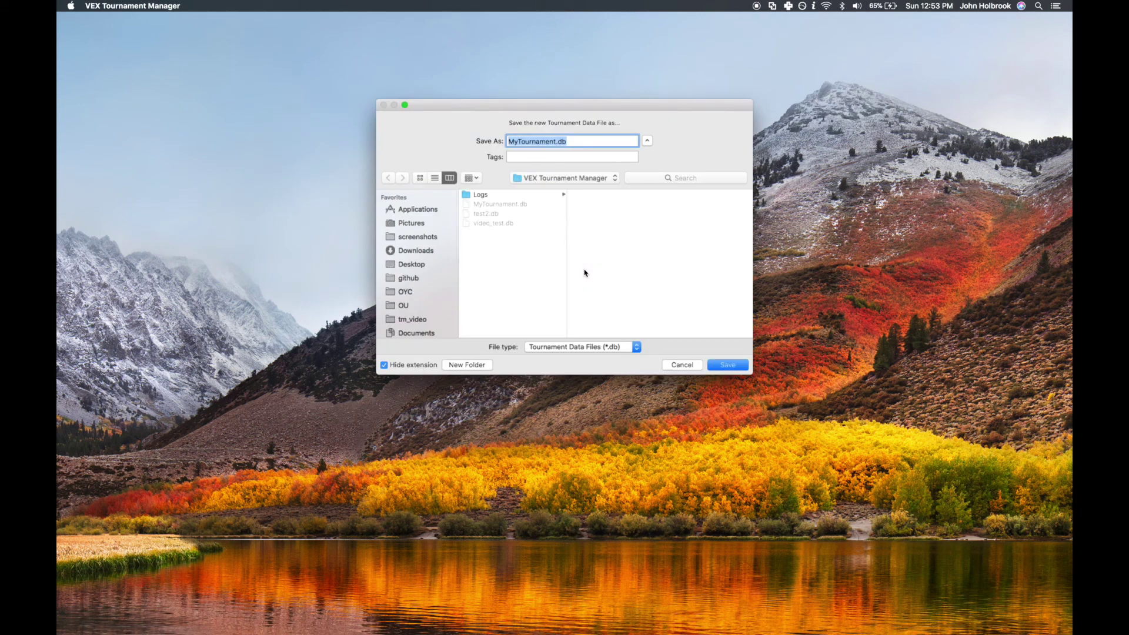
left_click(424, 319)
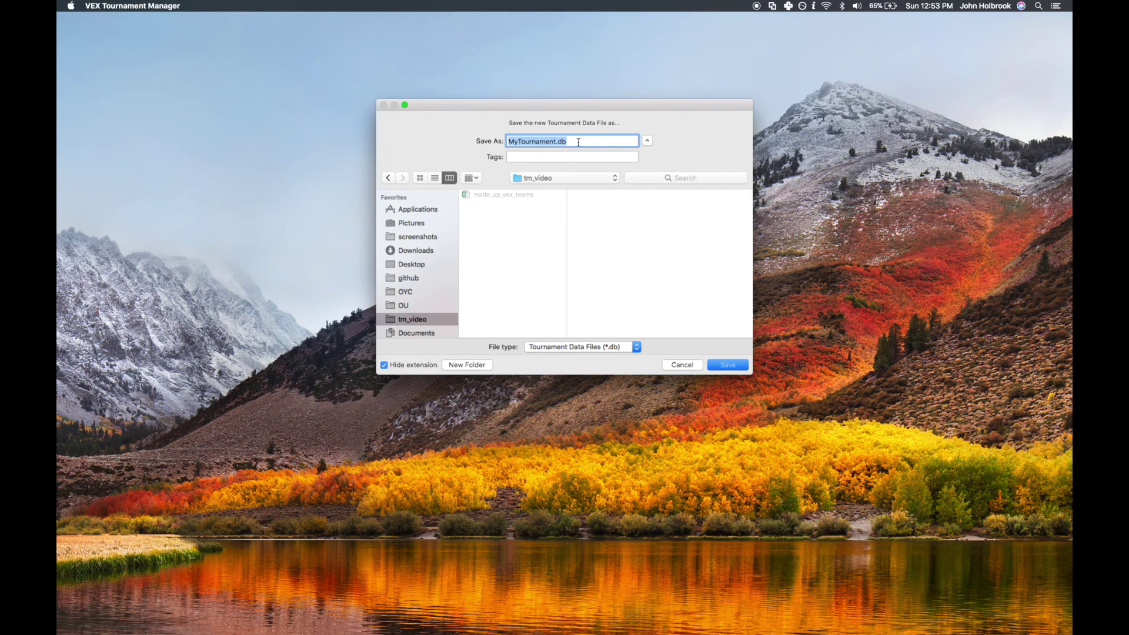
type("video+")
key("BackSpace")
type(".db")
left_click(726, 366)
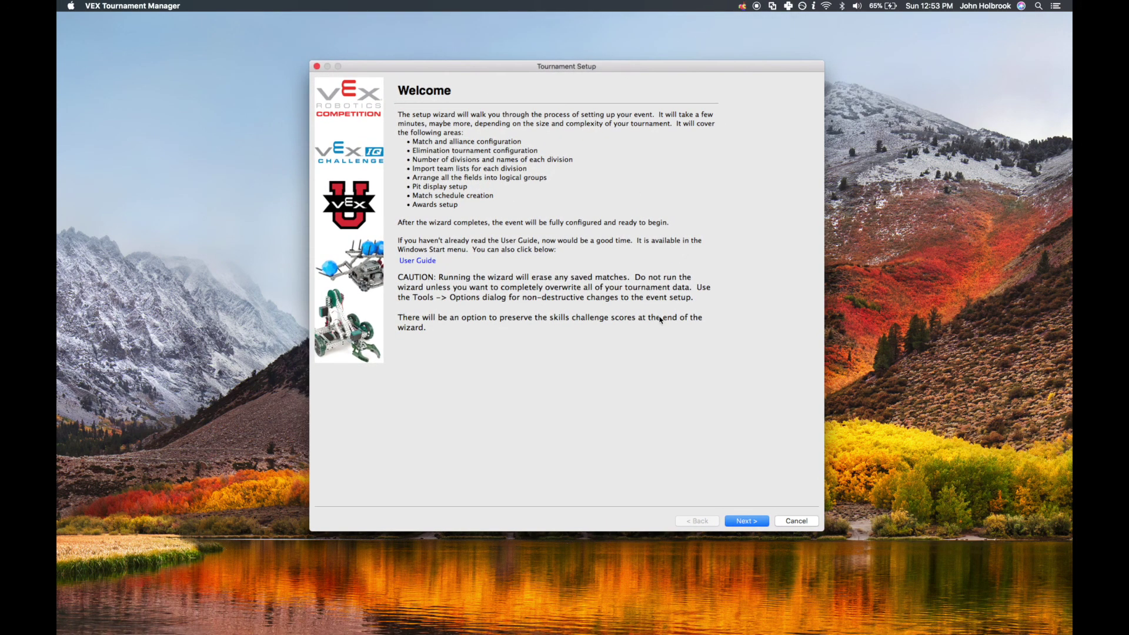
Skip the Welcome and Event Code Setup pages, leaving RobotEvents blank, and pick VEX Robotics Competition
left_click(738, 521)
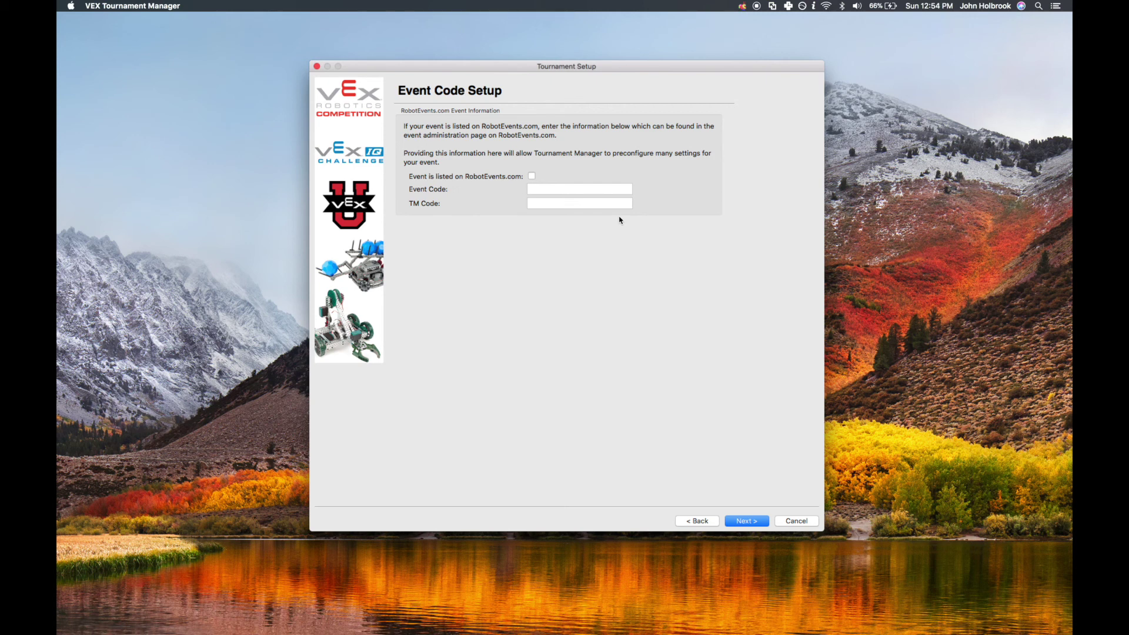
left_click(737, 523)
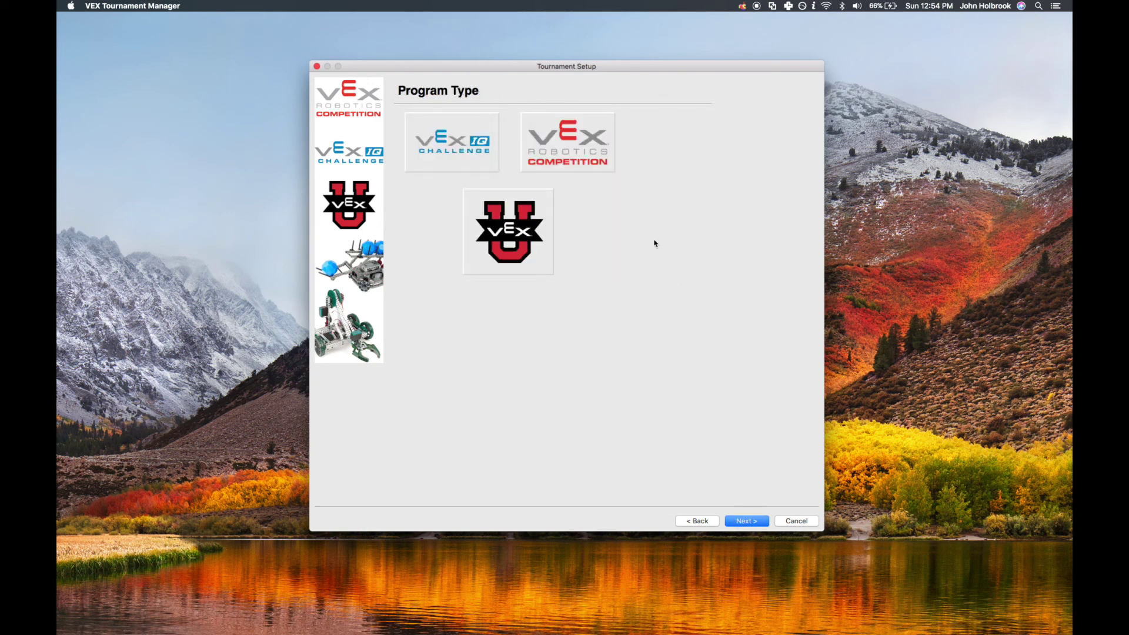
left_click(591, 143)
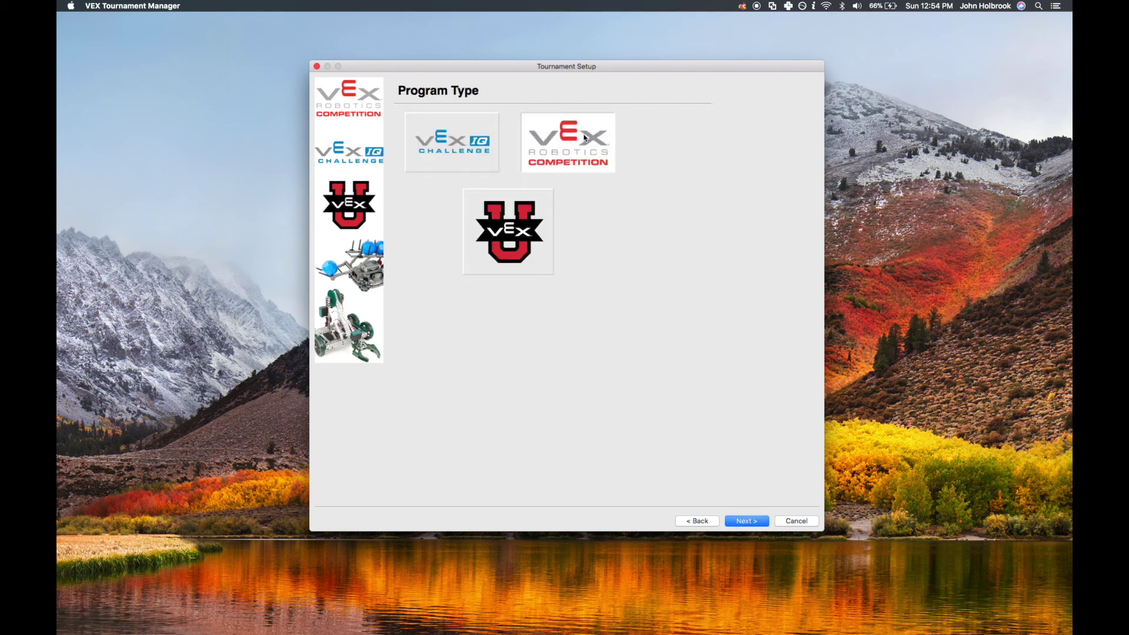
Choose Medium Tournament on the Tournament Type page
left_click(744, 524)
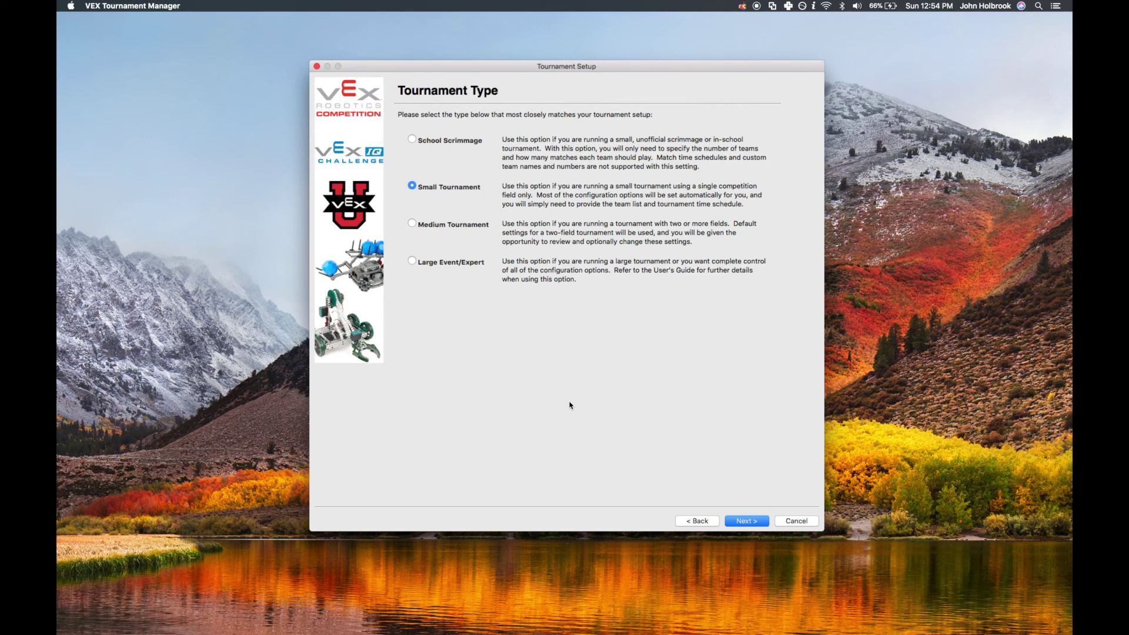
left_click(473, 226)
On General Setup, name the event Video Test, enter a network password, and continue
left_click(739, 522)
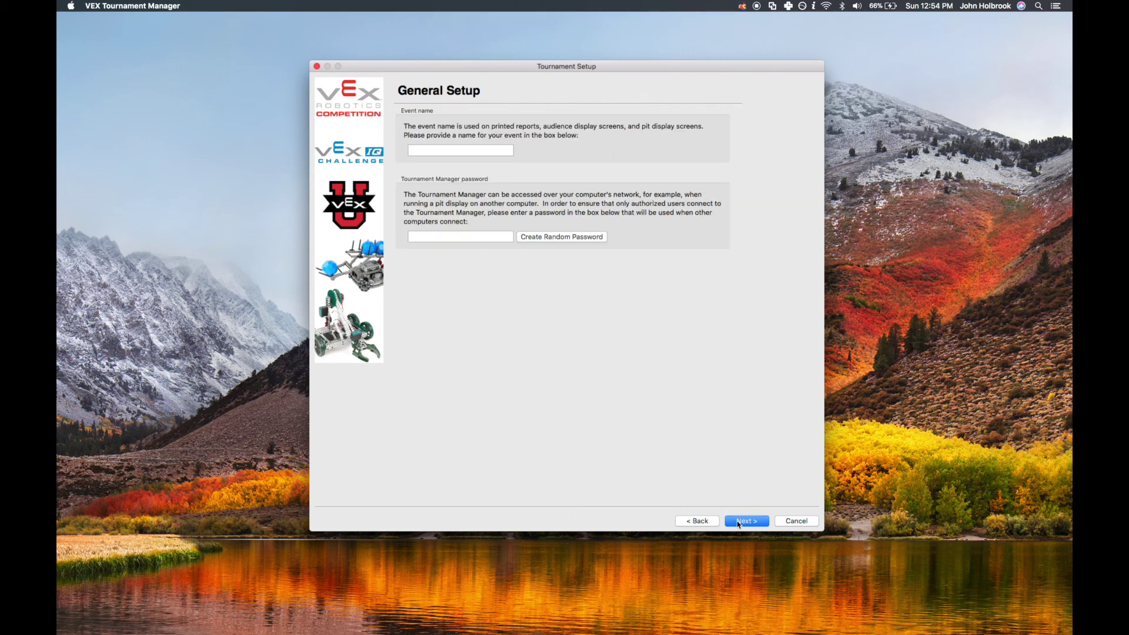
left_click(477, 151)
type("Video Test")
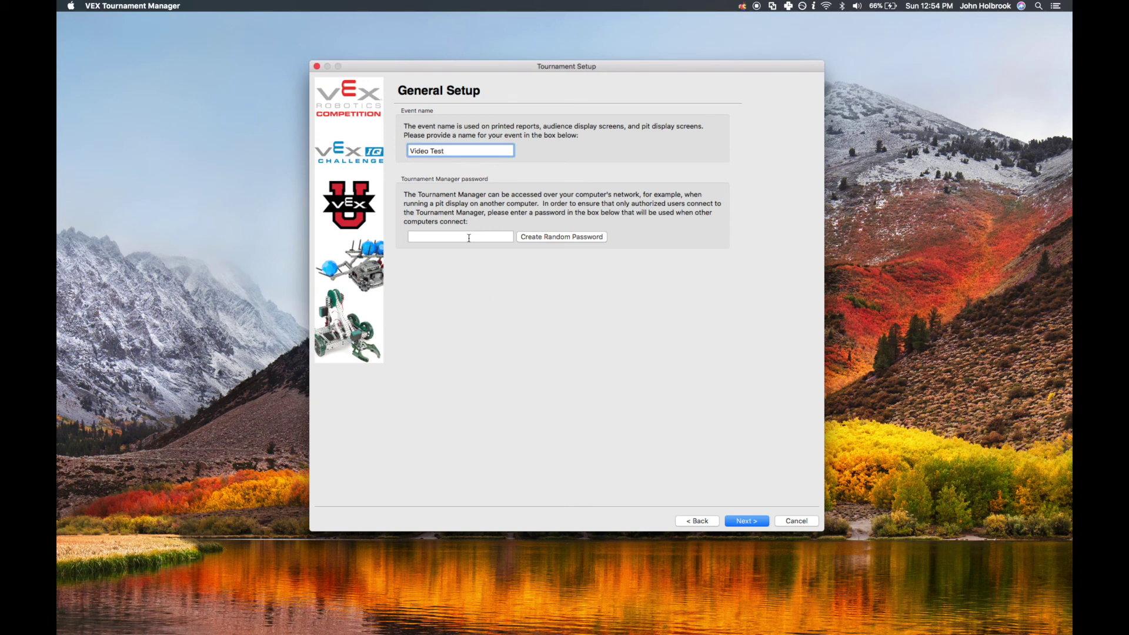
left_click(469, 237)
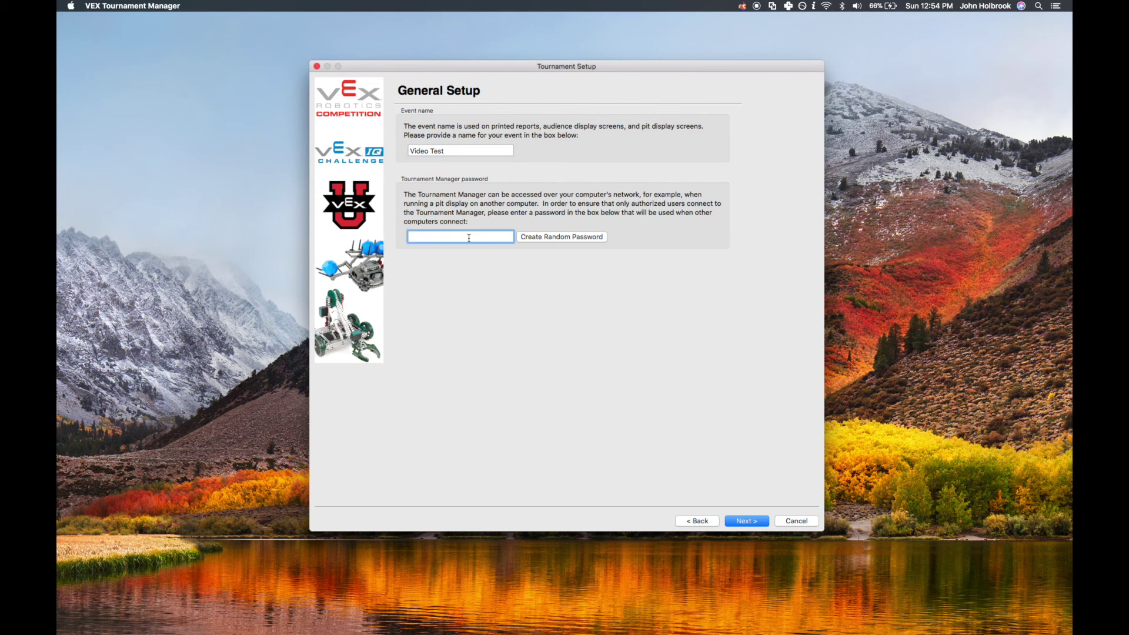
type("video")
left_click(745, 521)
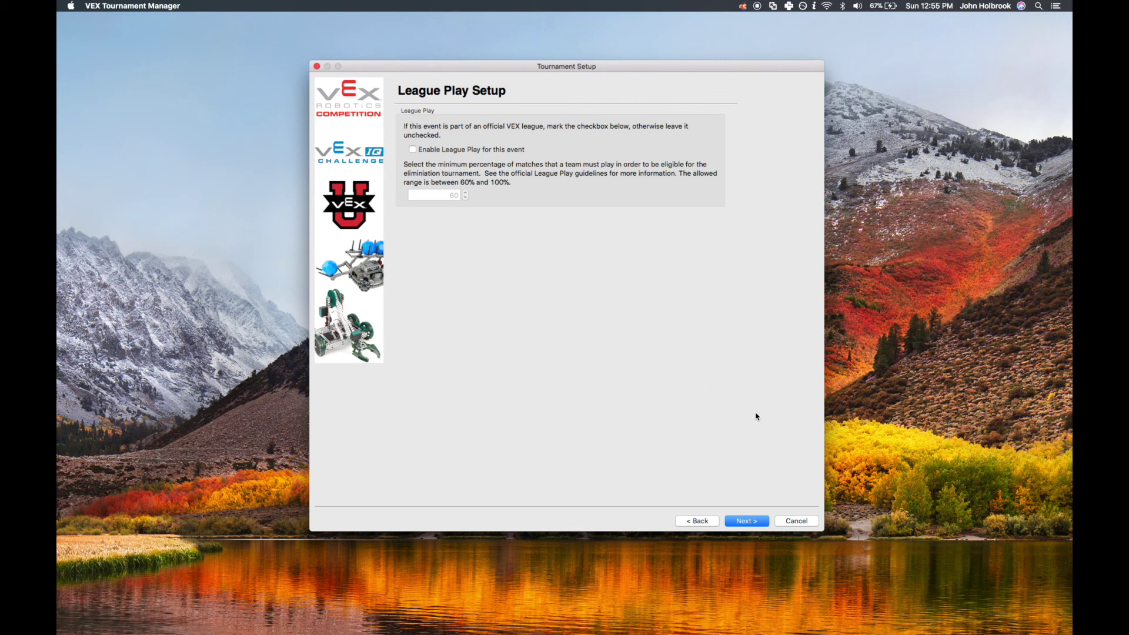
Pass League Play Setup with league play off and accept In The Zone scoring
left_click(757, 522)
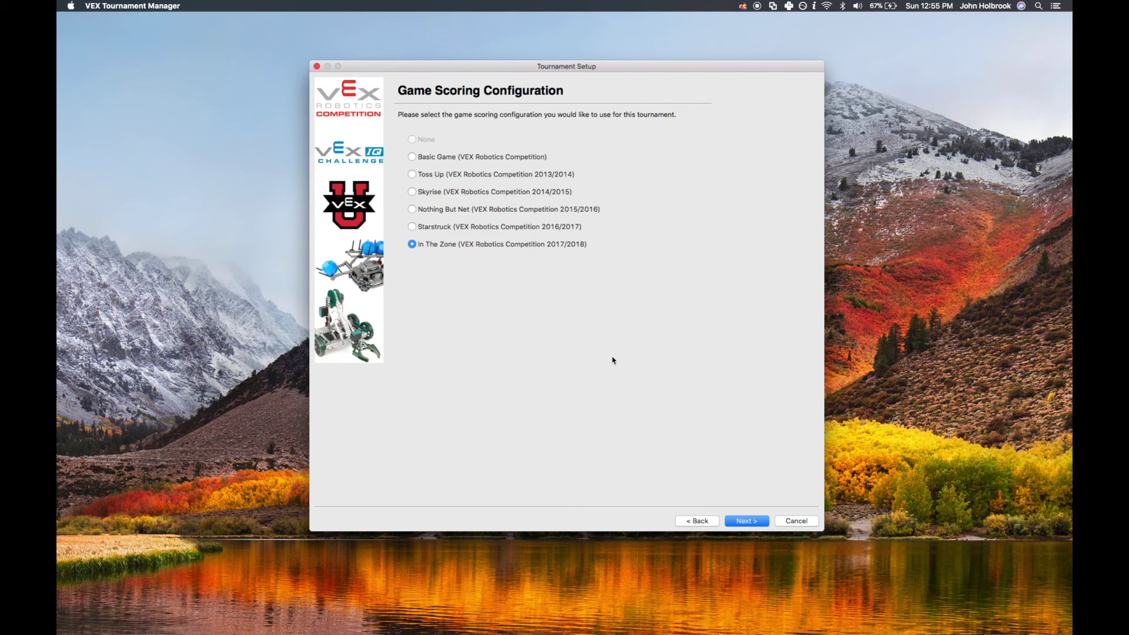
left_click(753, 521)
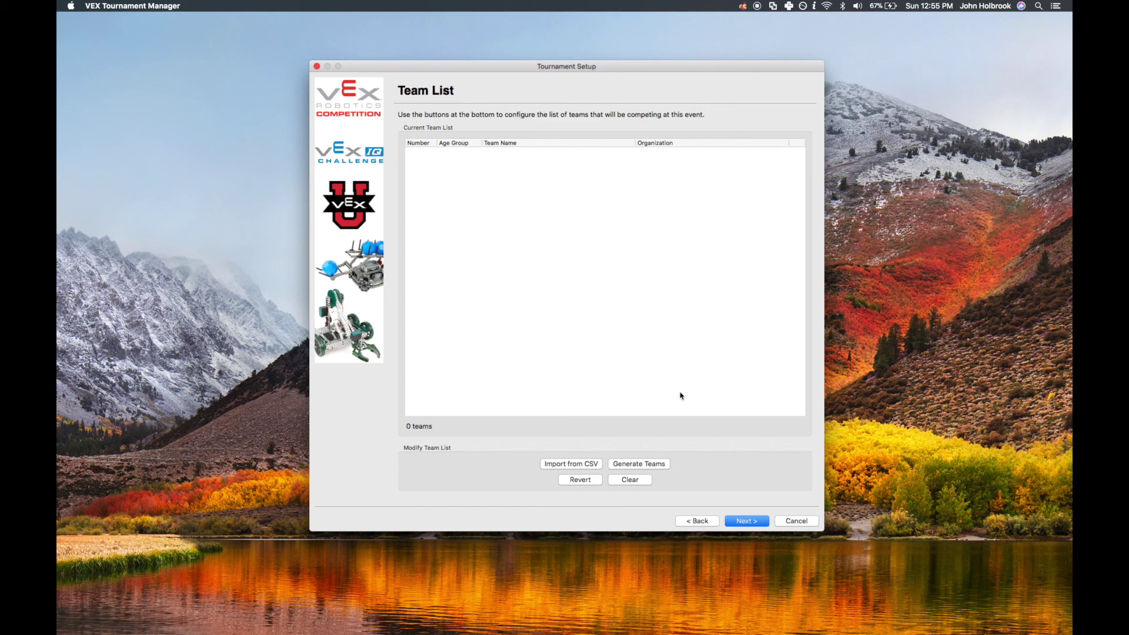
Generate 24 placeholder teams, then revert them
left_click(652, 466)
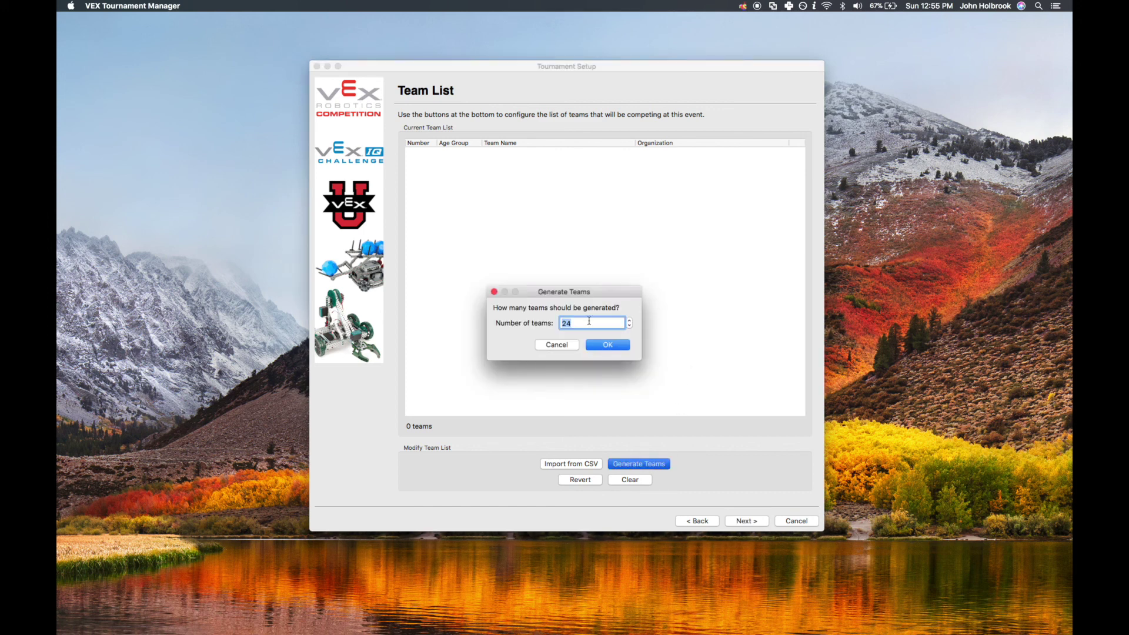
left_click(598, 346)
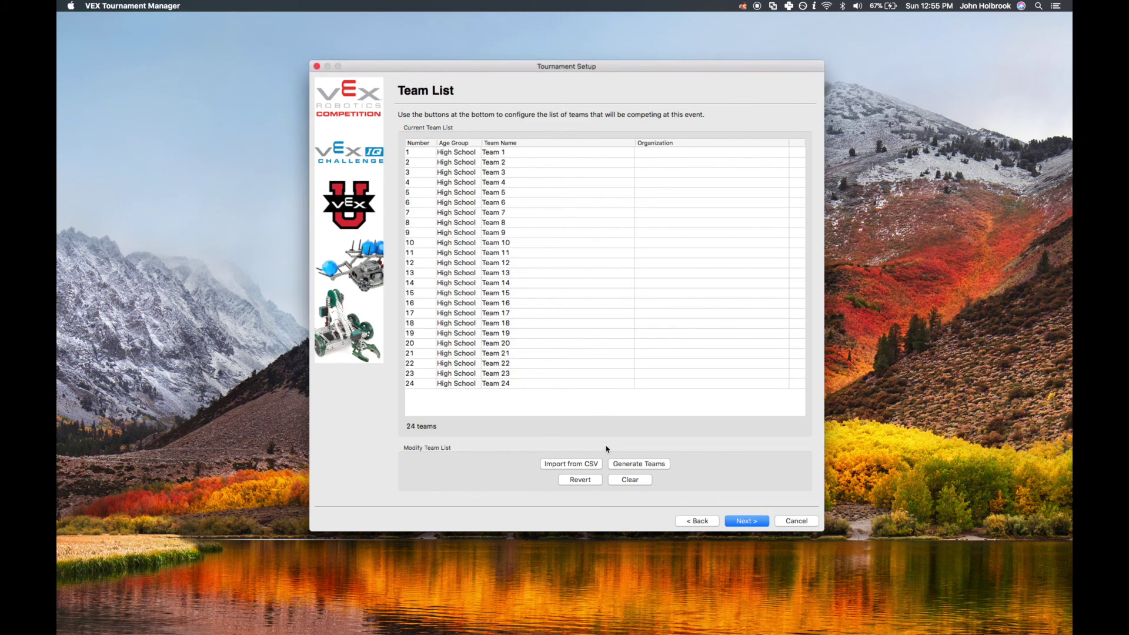
left_click(590, 482)
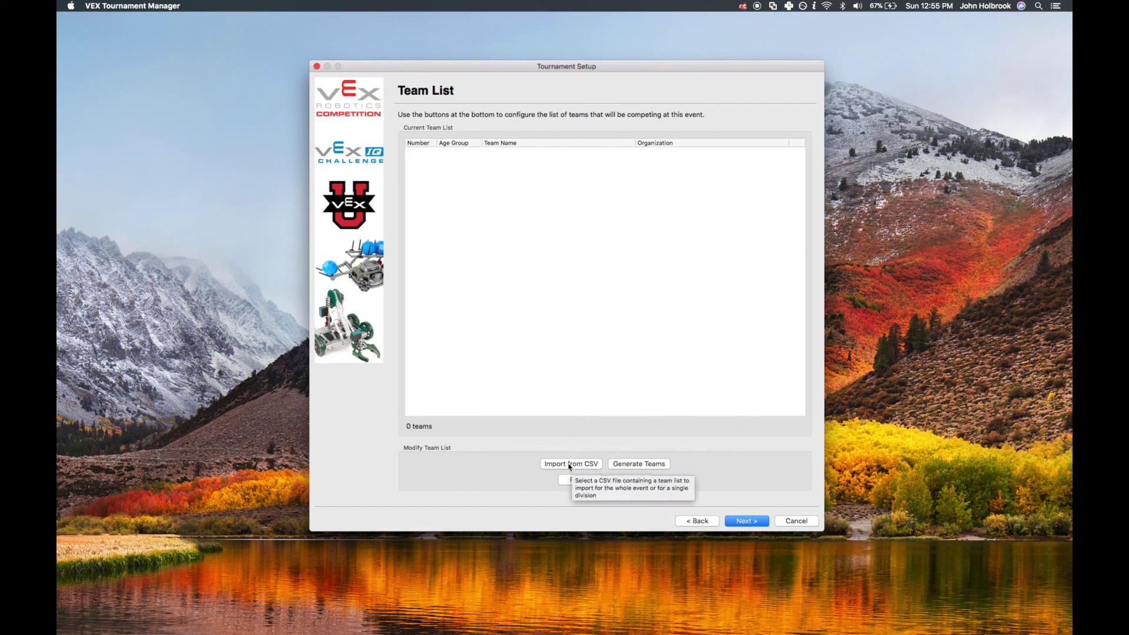
Import the 30 teams from the made_up_vex_teams CSV and continue to Elimination Tournament Setup
left_click(570, 464)
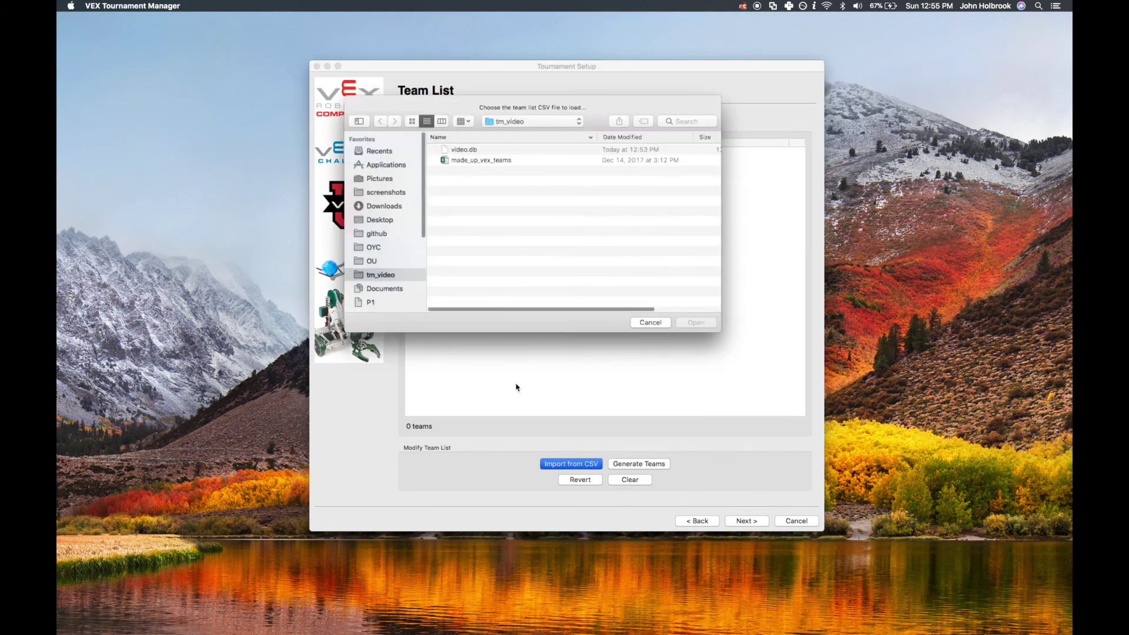
left_click(494, 160)
left_click(695, 323)
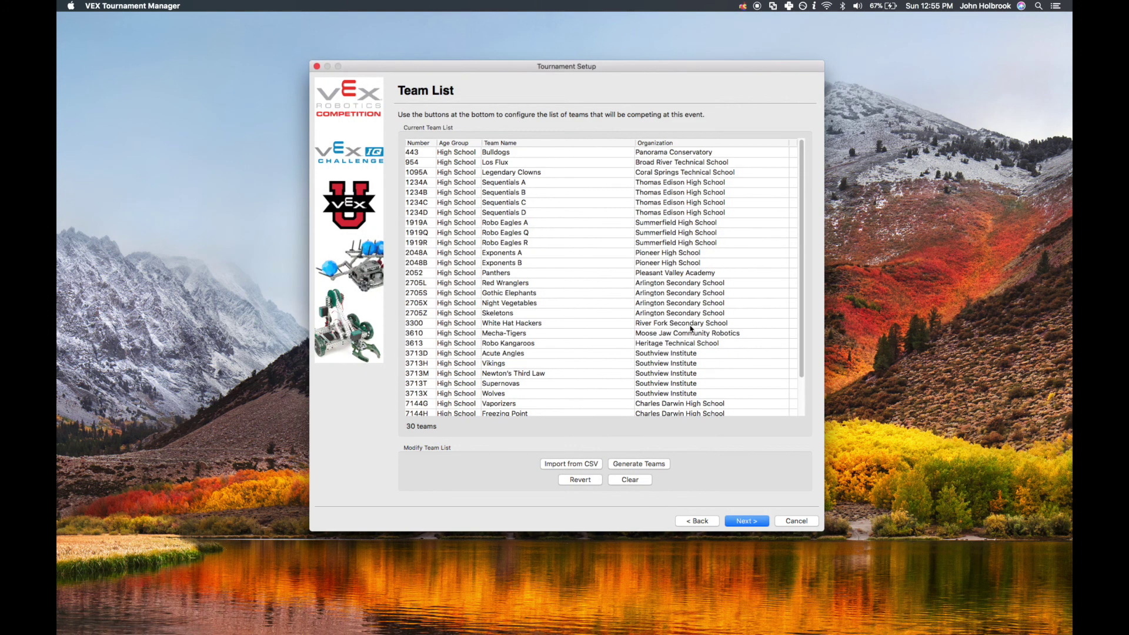
scroll(575, 315, "down", 3)
scroll(576, 316, "up", 3)
left_click(744, 522)
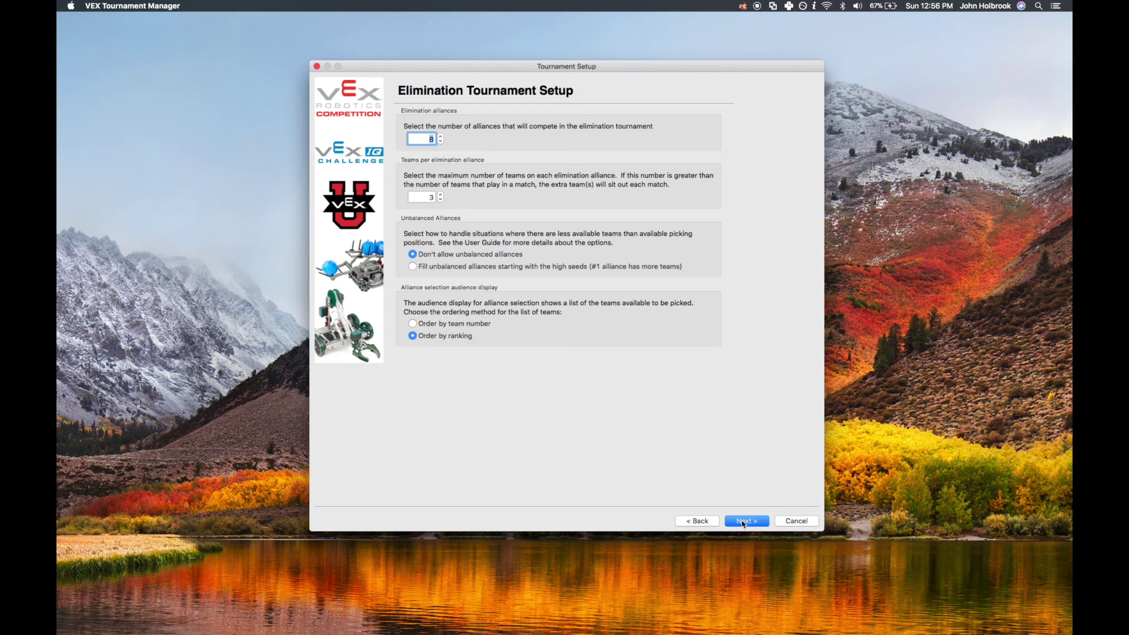
left_click(424, 140)
left_click(421, 197)
double_click(422, 198)
key("Left")
left_click(740, 521)
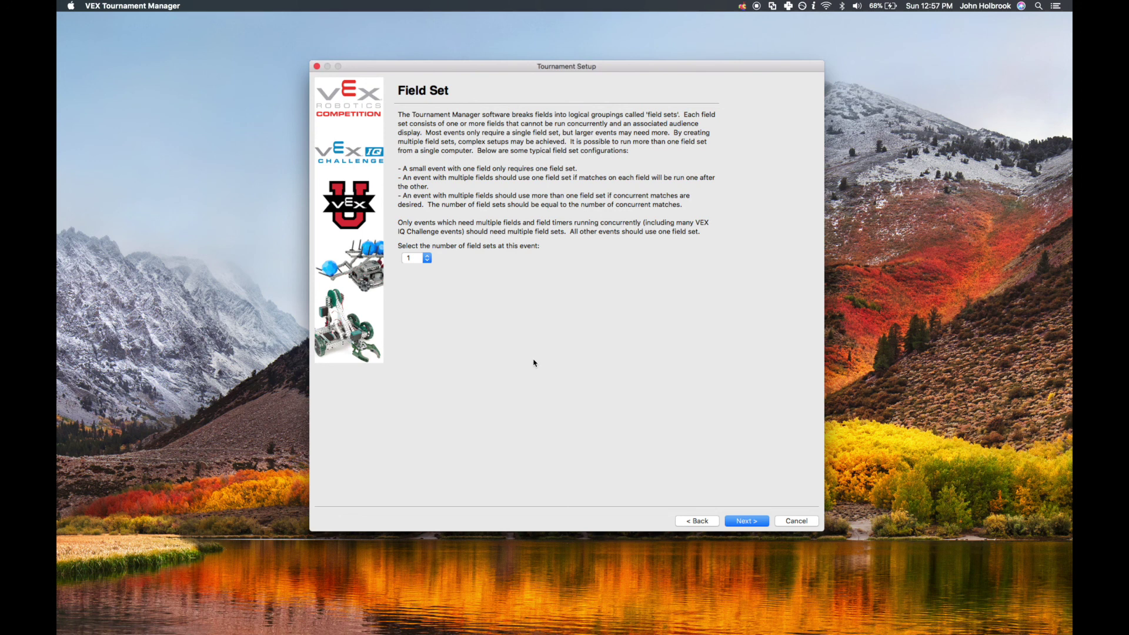
Rename Field Set #1 to Main Field Set, check Field 1 and Field 2, and continue
left_click(747, 521)
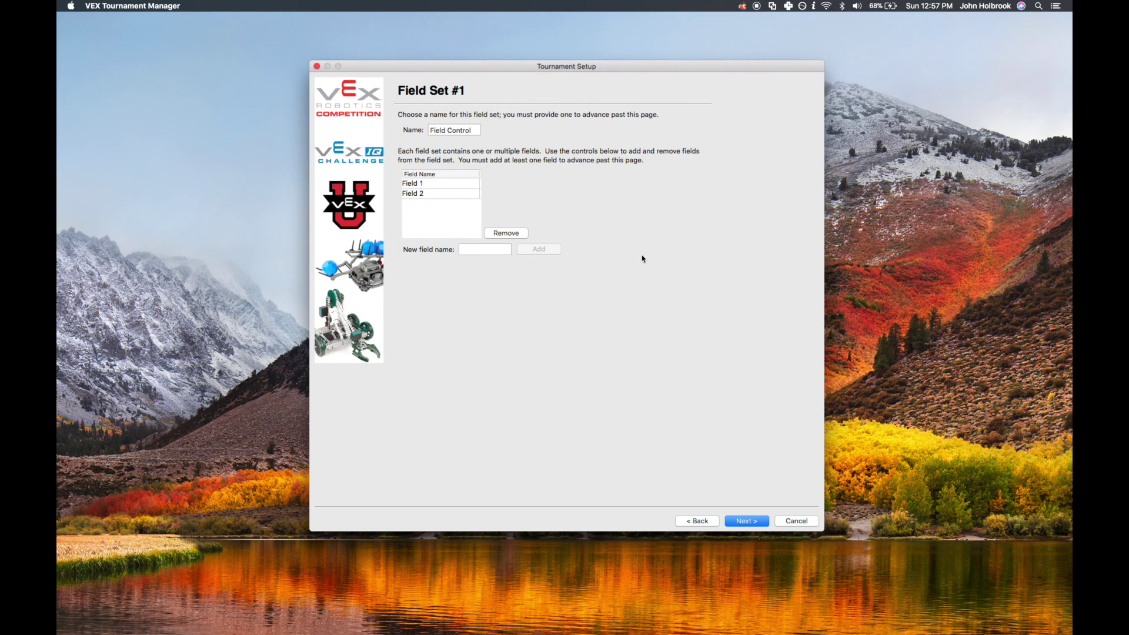
triple_click(463, 130)
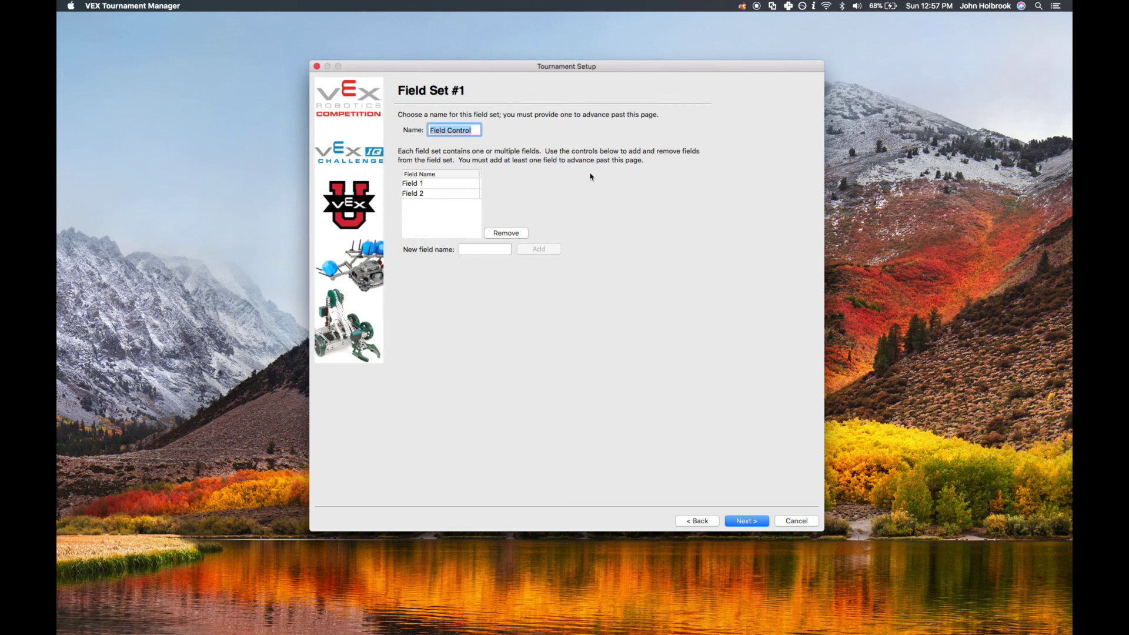
type("Main Field Set")
left_click(465, 184)
left_click(456, 193)
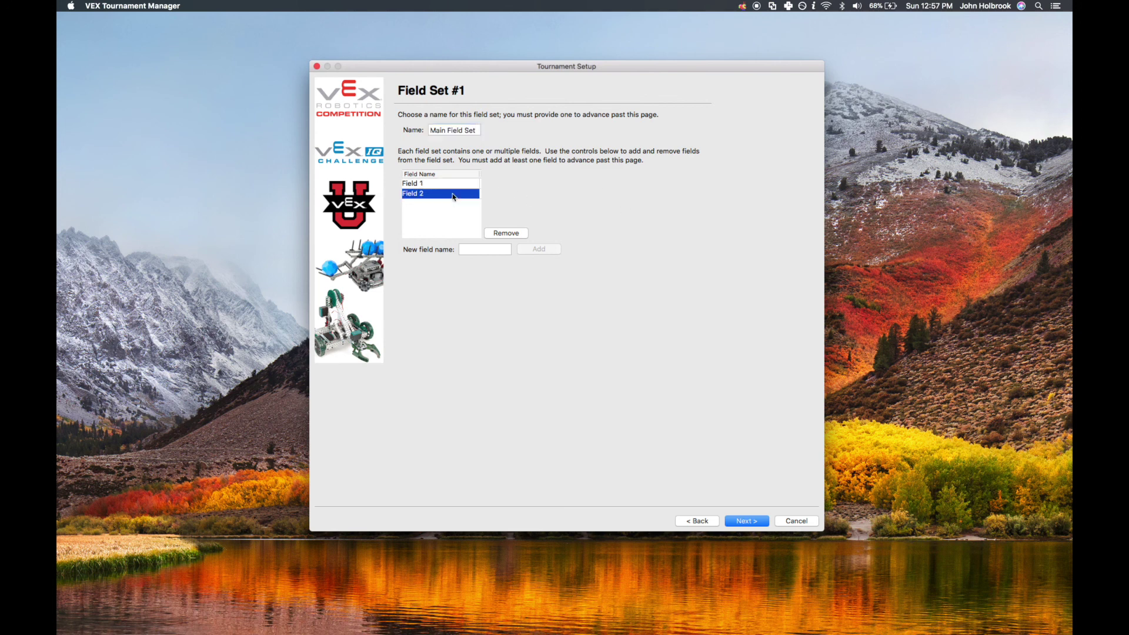
key("Up")
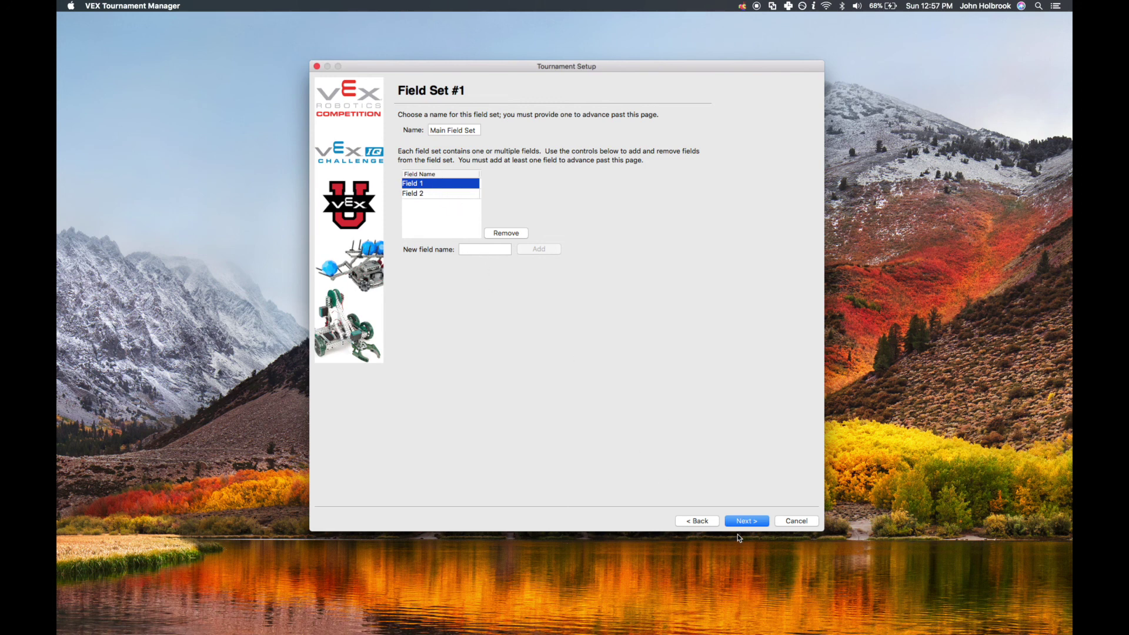
left_click(753, 523)
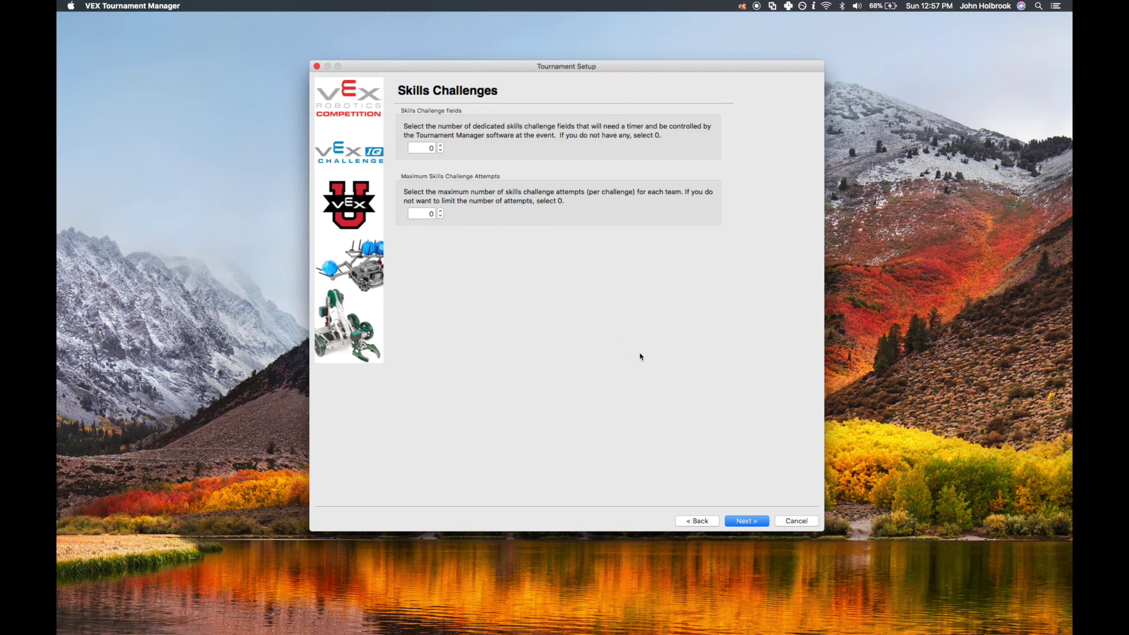
Set 1 dedicated skills challenge field, raise the maximum attempts per team, and continue
left_click(441, 145)
left_click(440, 211)
left_click(748, 522)
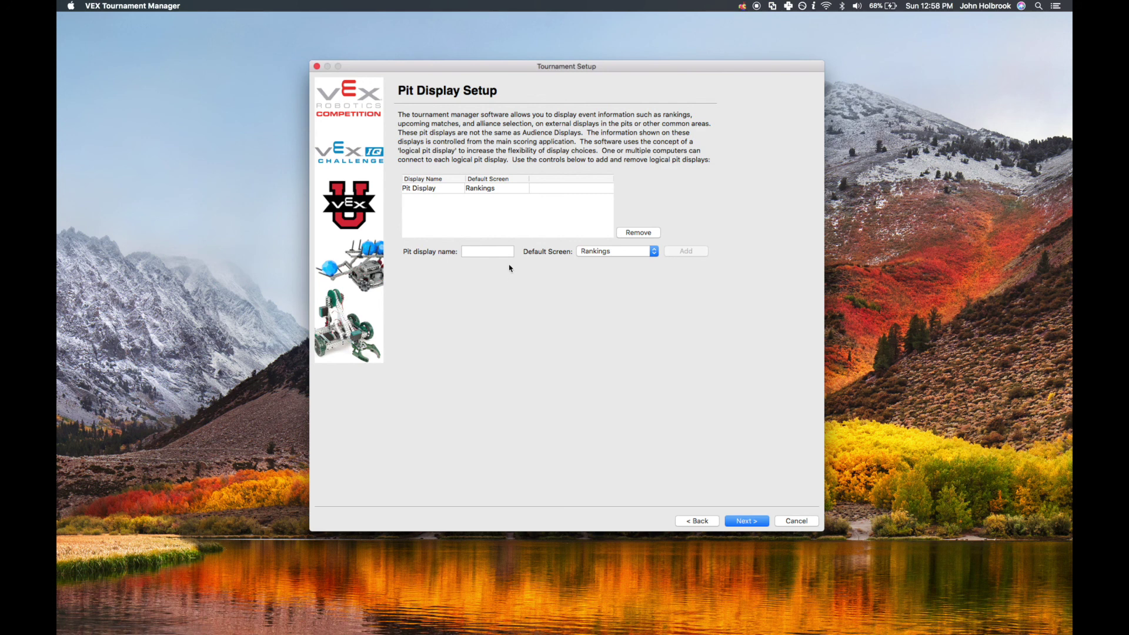
Remove the default Pit Display and add a Rankings pit display showing Rankings
left_click(485, 190)
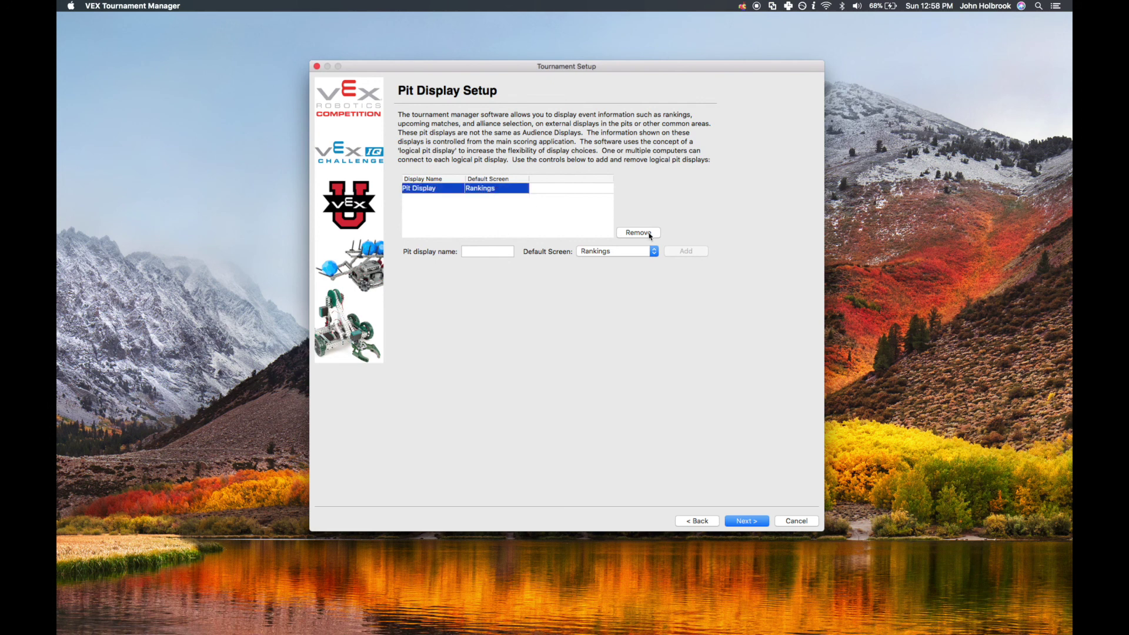
left_click(638, 233)
left_click(466, 251)
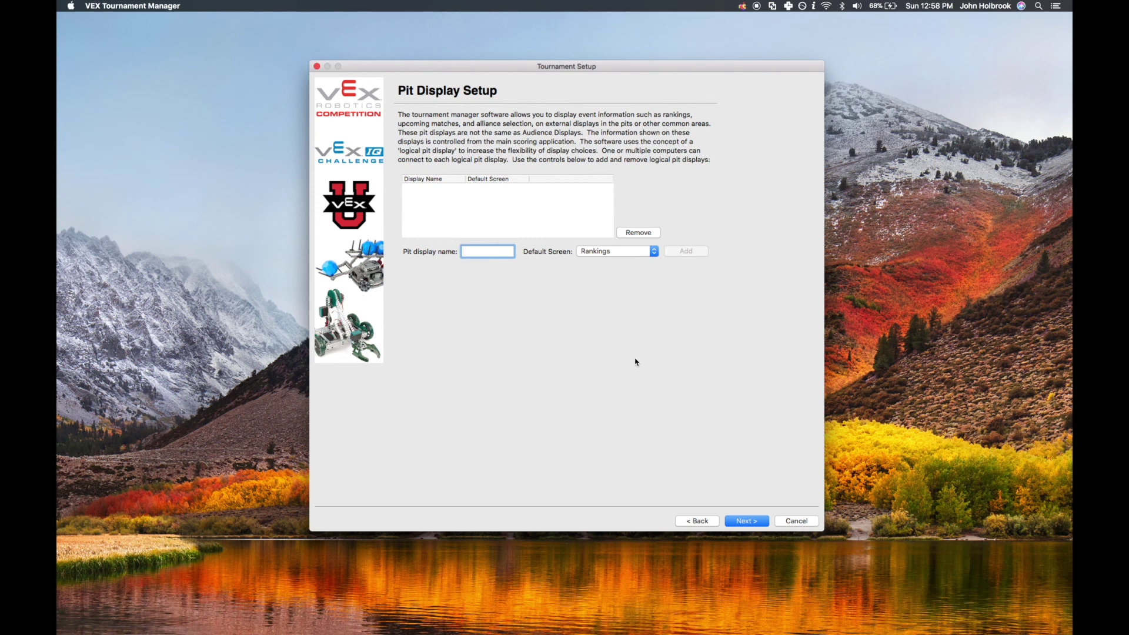
type("Rankings")
left_click(622, 253)
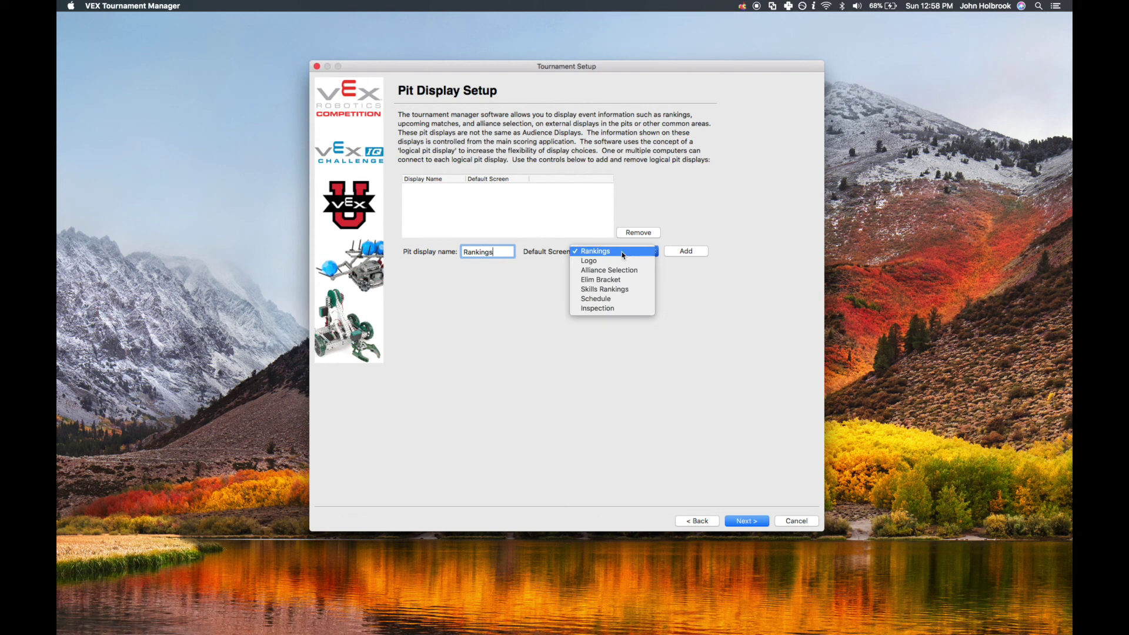
left_click(623, 252)
left_click(684, 253)
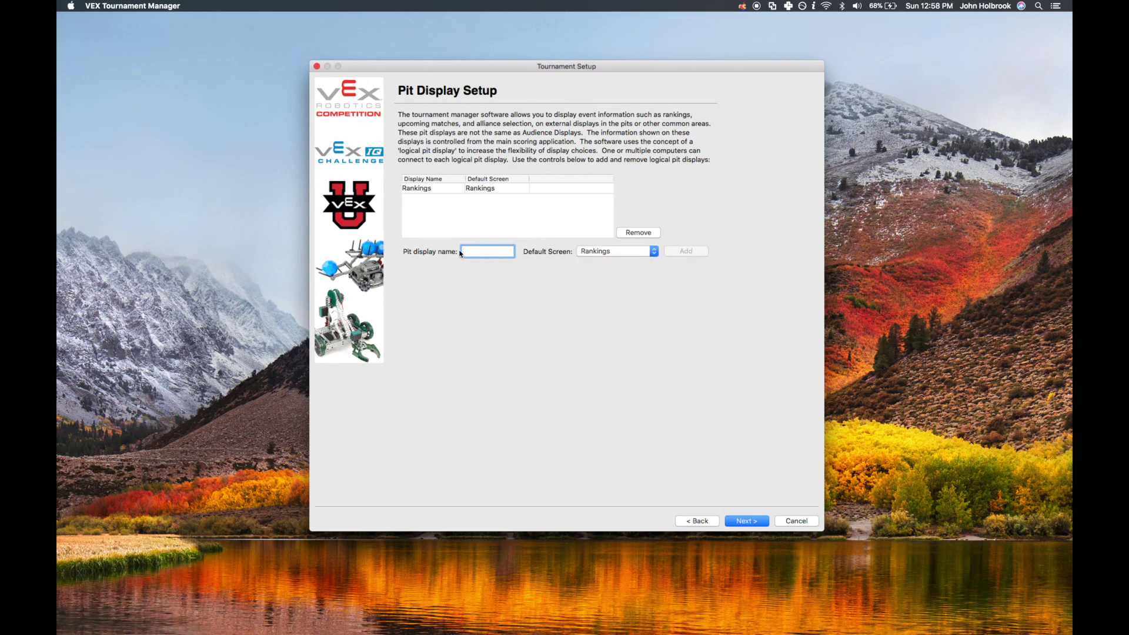
Add Schedule and Skills Rankings pit displays with matching default screens
type("Schedule")
left_click(583, 251)
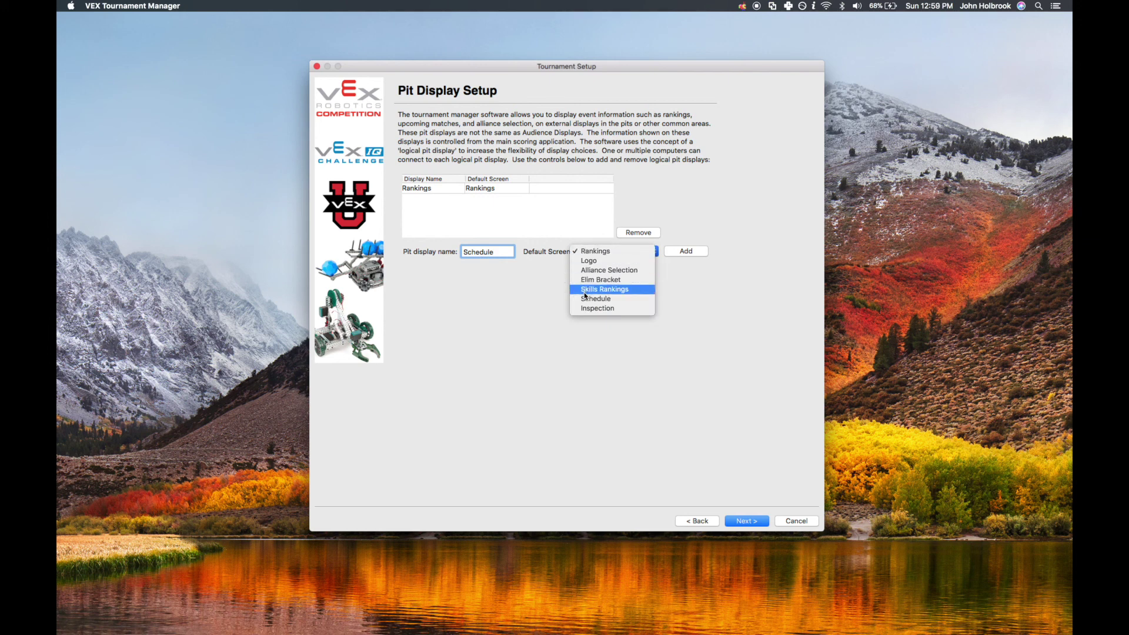
left_click(595, 299)
left_click(686, 252)
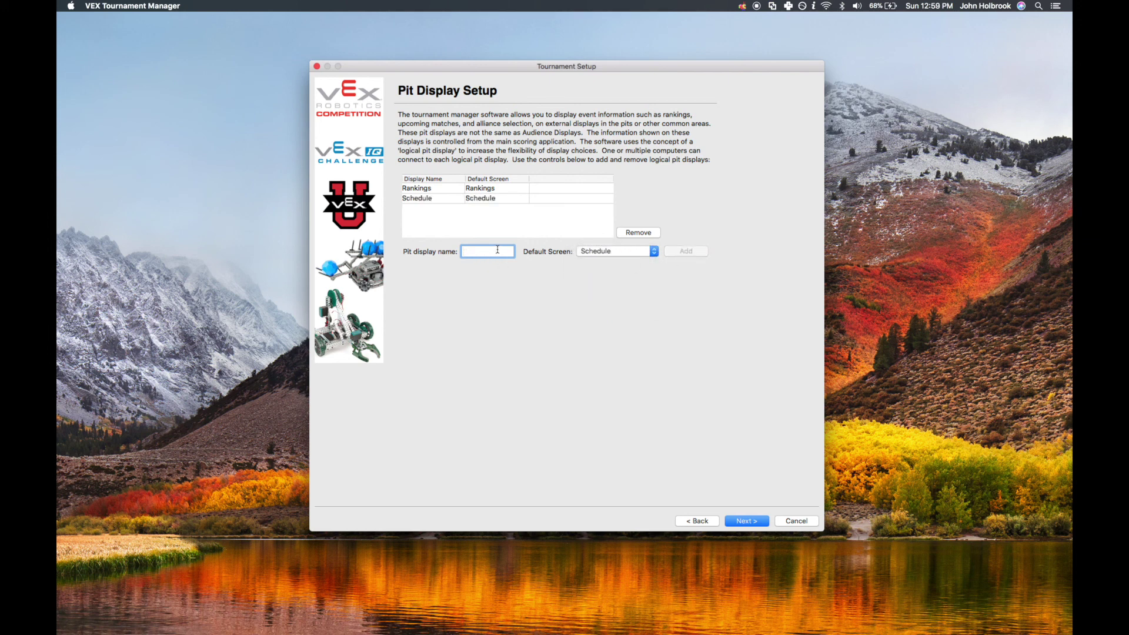
type("Skills Rankings")
left_click(612, 252)
left_click(604, 242)
left_click(686, 251)
Add a Spare pit display showing the Logo and continue to Schedule Setup
type("Spare")
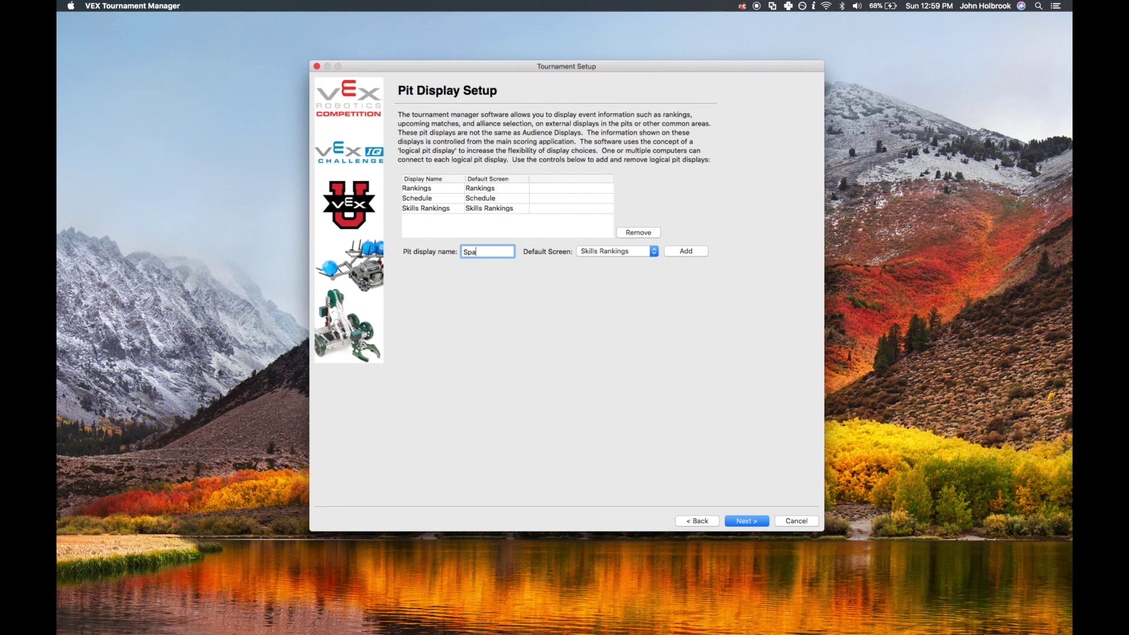
left_click(630, 253)
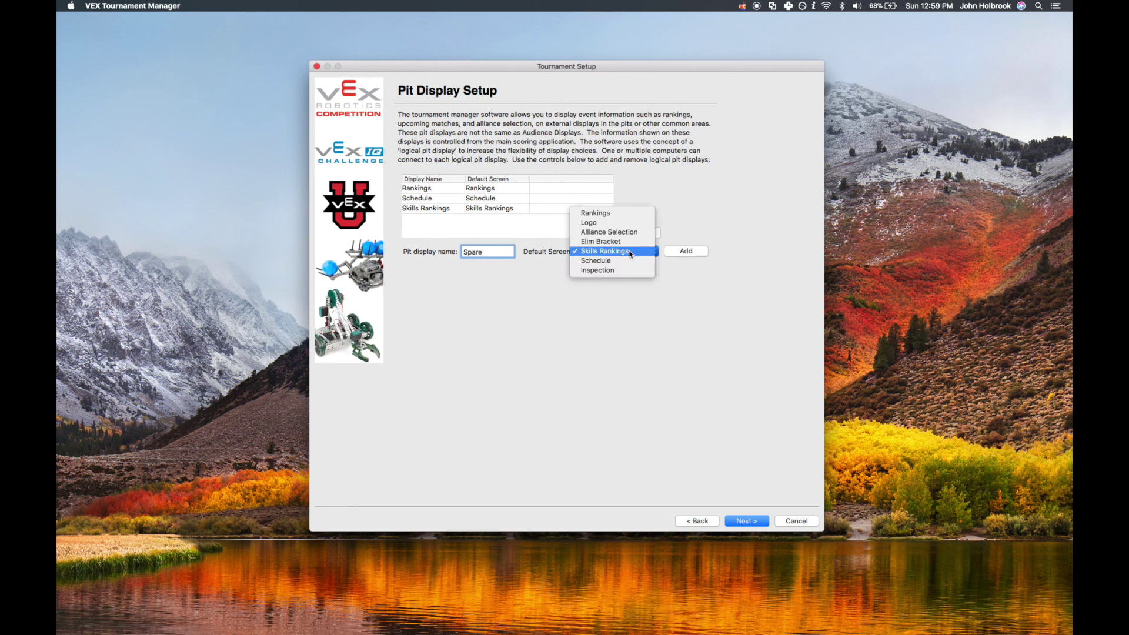
left_click(627, 224)
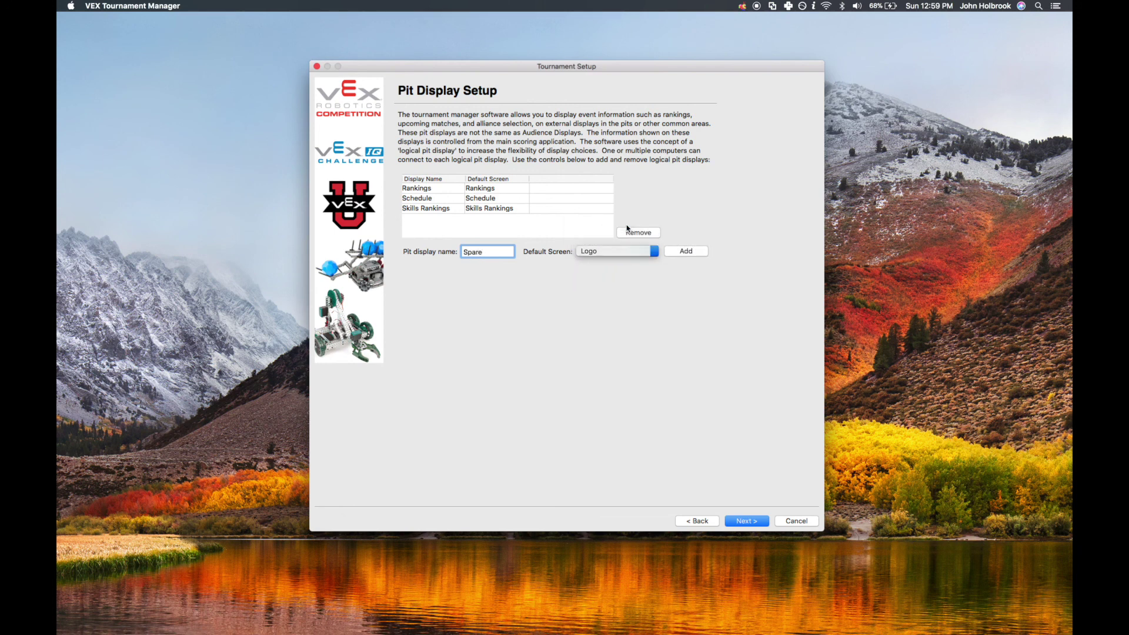
left_click(679, 253)
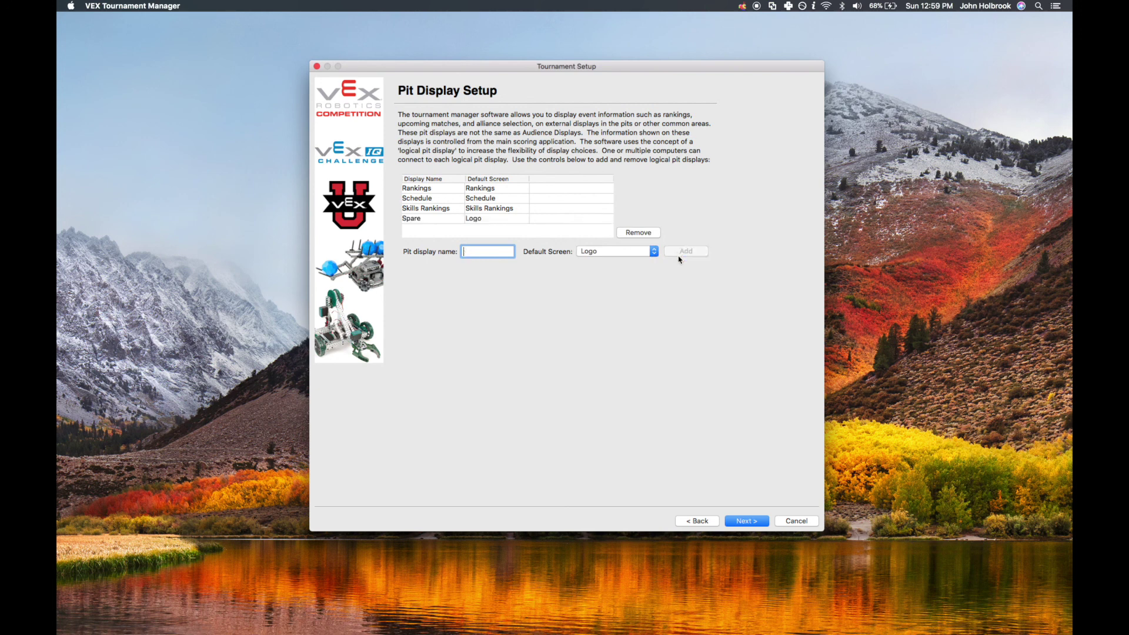
left_click(743, 519)
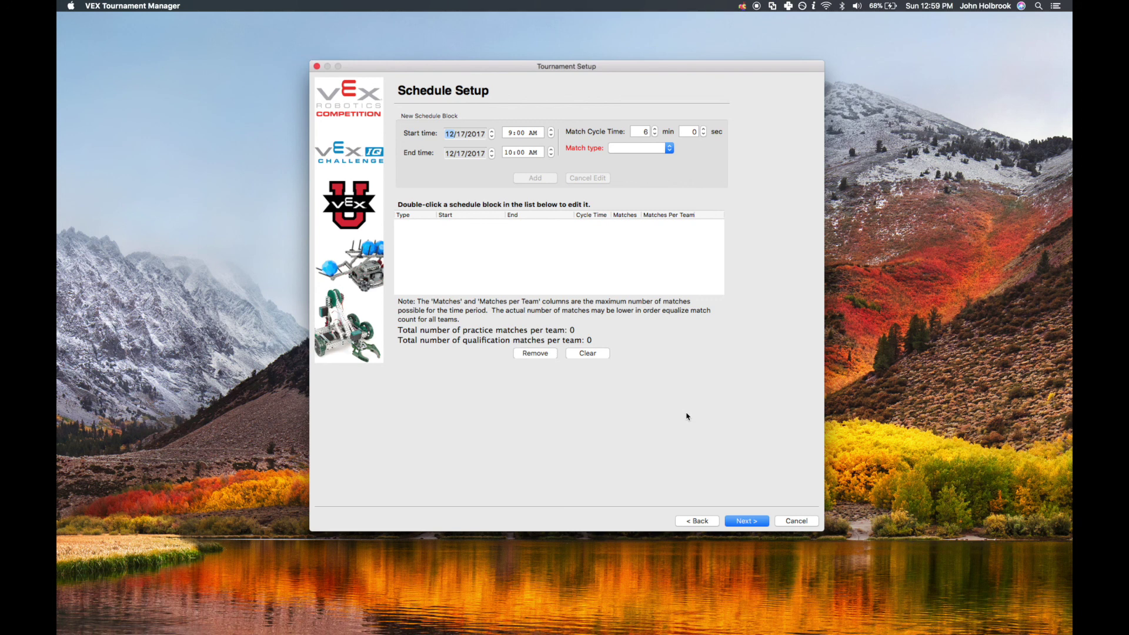
Add a 9:45 AM–12:00 PM qualification block on 12/18/2017 with 5-minute cycles
left_click(462, 135)
type("8/201")
left_click(521, 132)
type("45")
left_click(511, 152)
type("12")
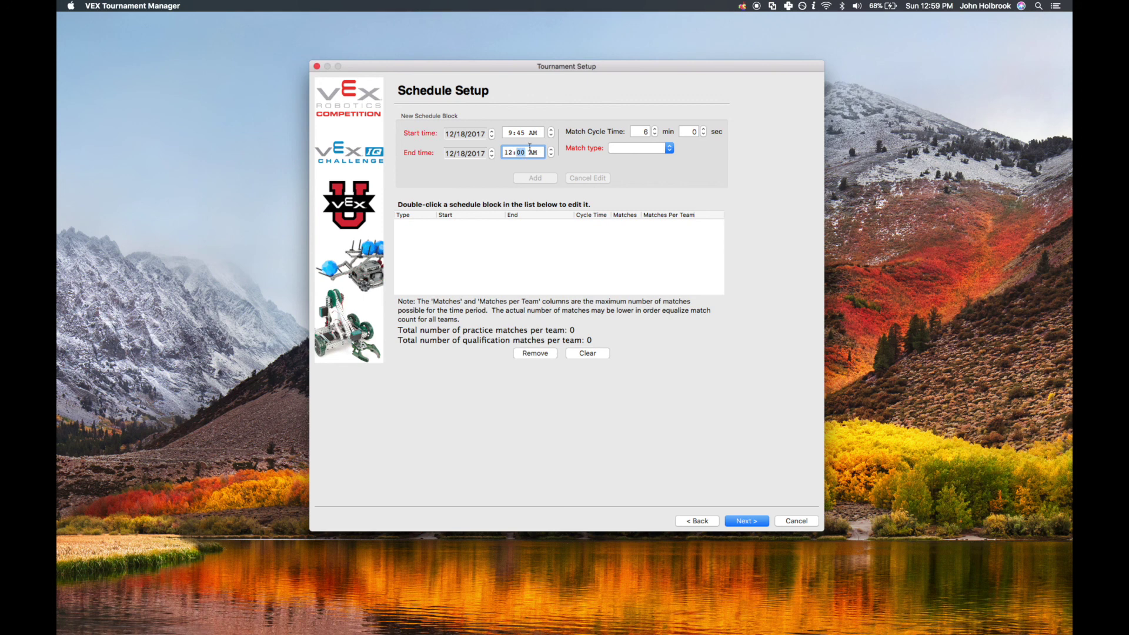
left_click(533, 153)
key("p")
double_click(645, 132)
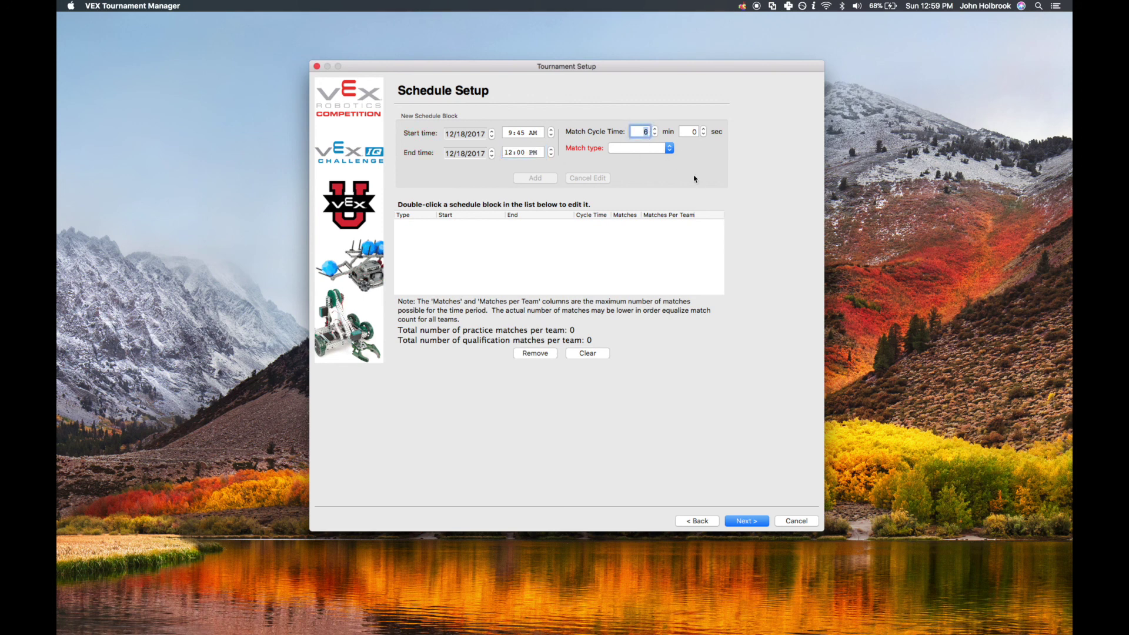
type("5")
left_click(667, 150)
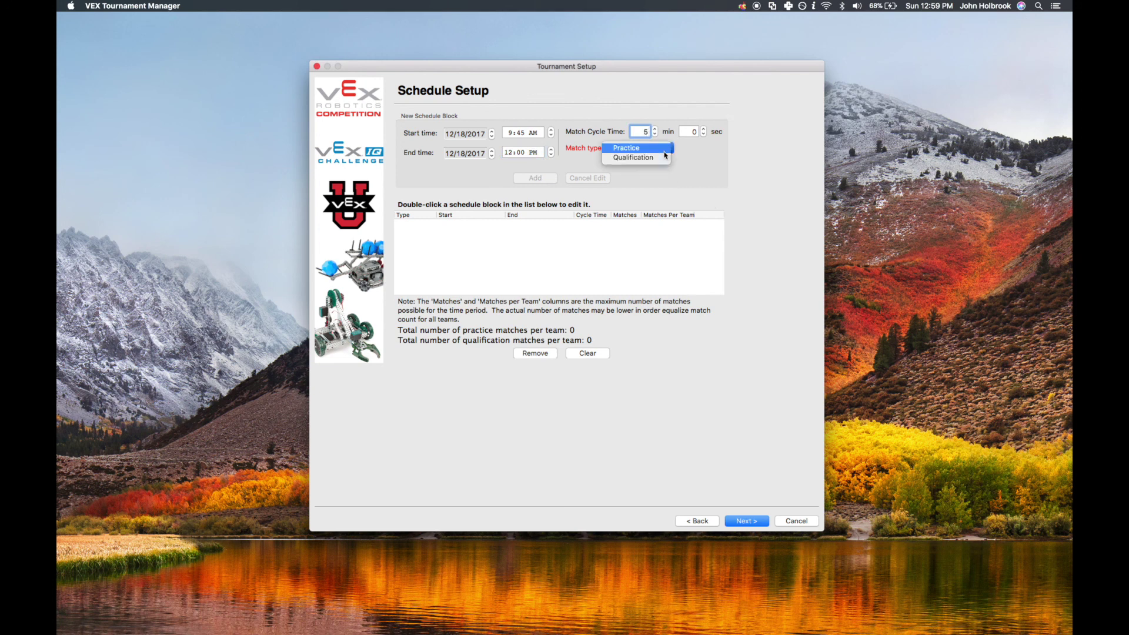
left_click(653, 155)
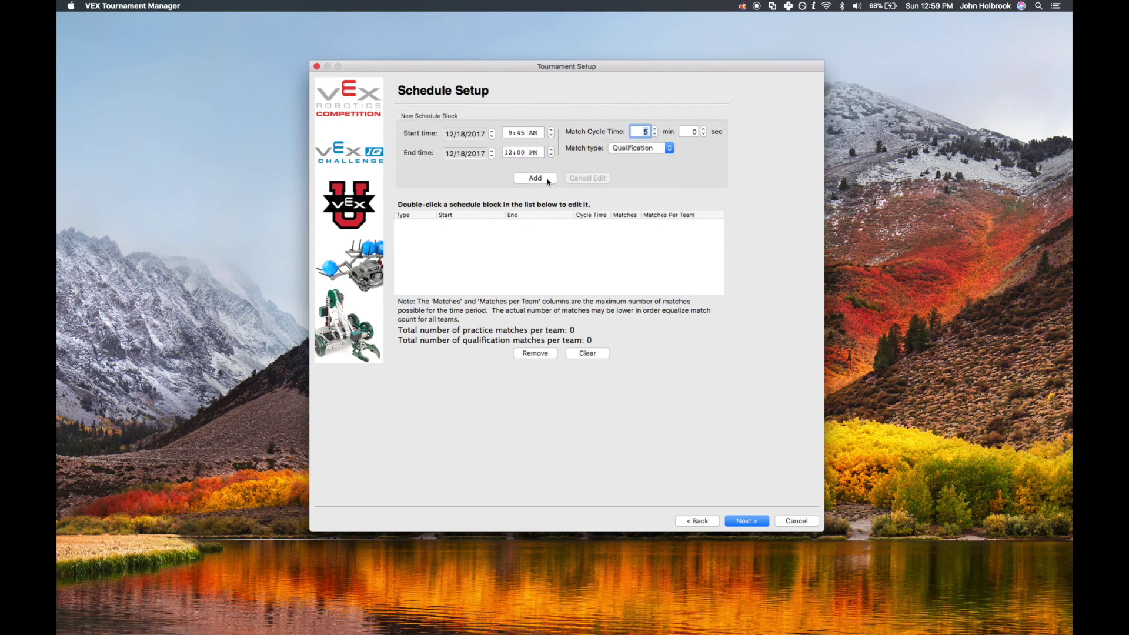
left_click(551, 178)
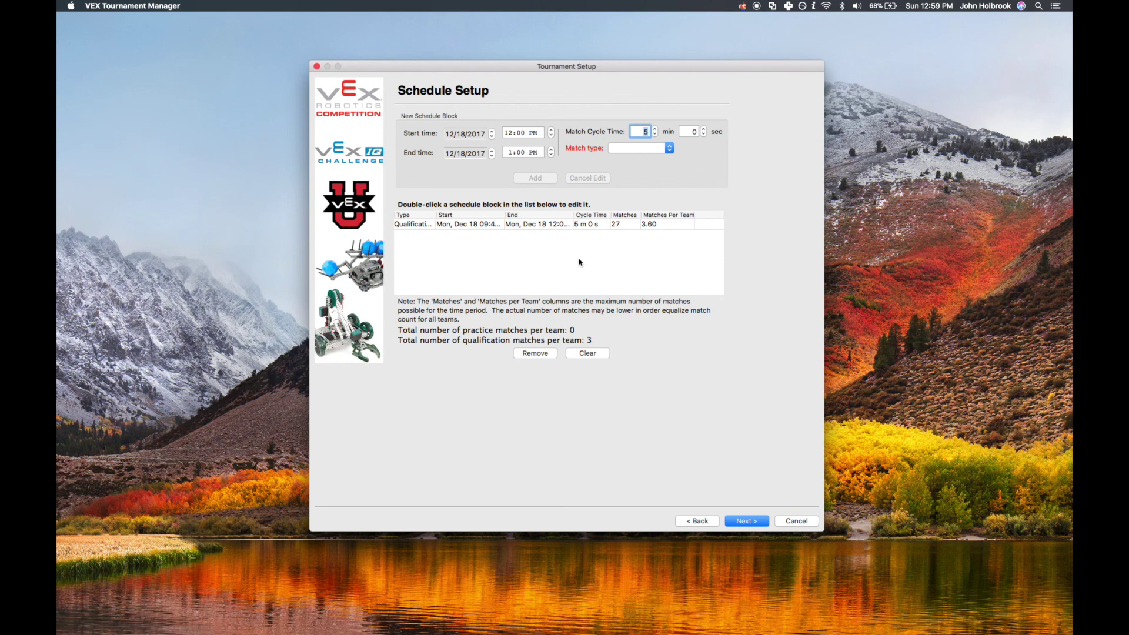
Add a 12:30–2:30 PM qualification block with 4-minute cycles
left_click(526, 130)
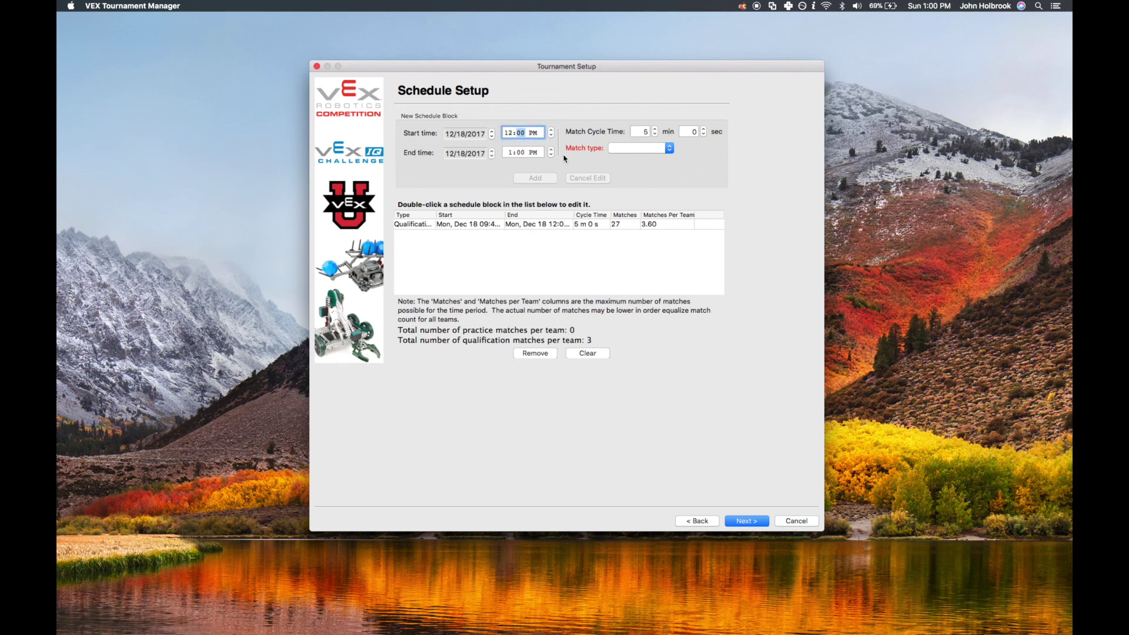
type("30")
left_click(518, 152)
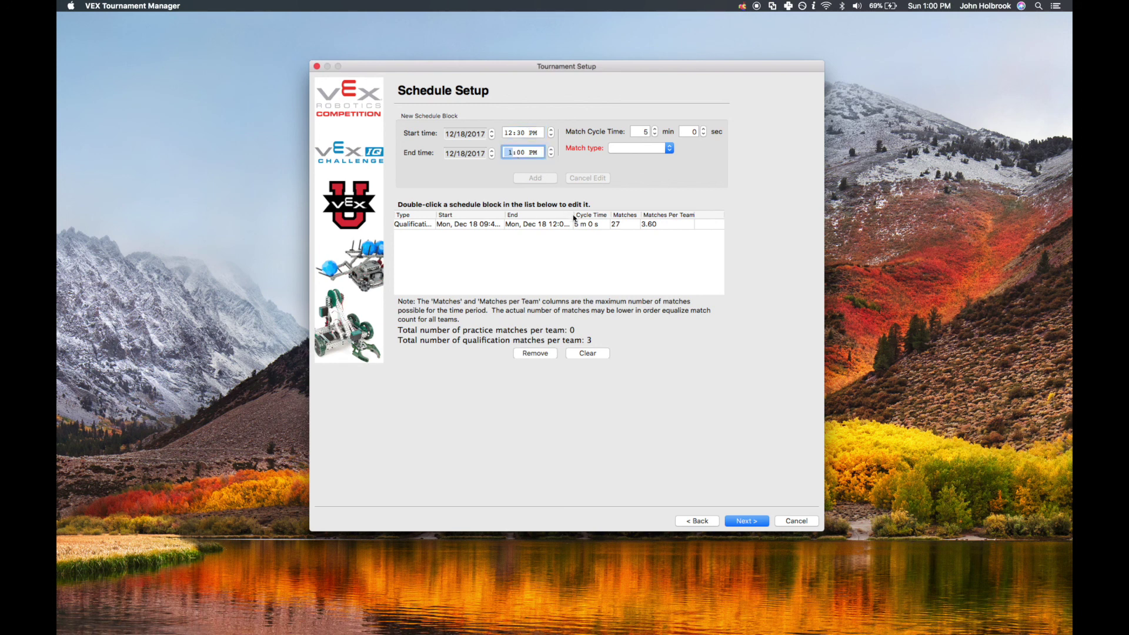
type("203")
type("0")
left_click(646, 132)
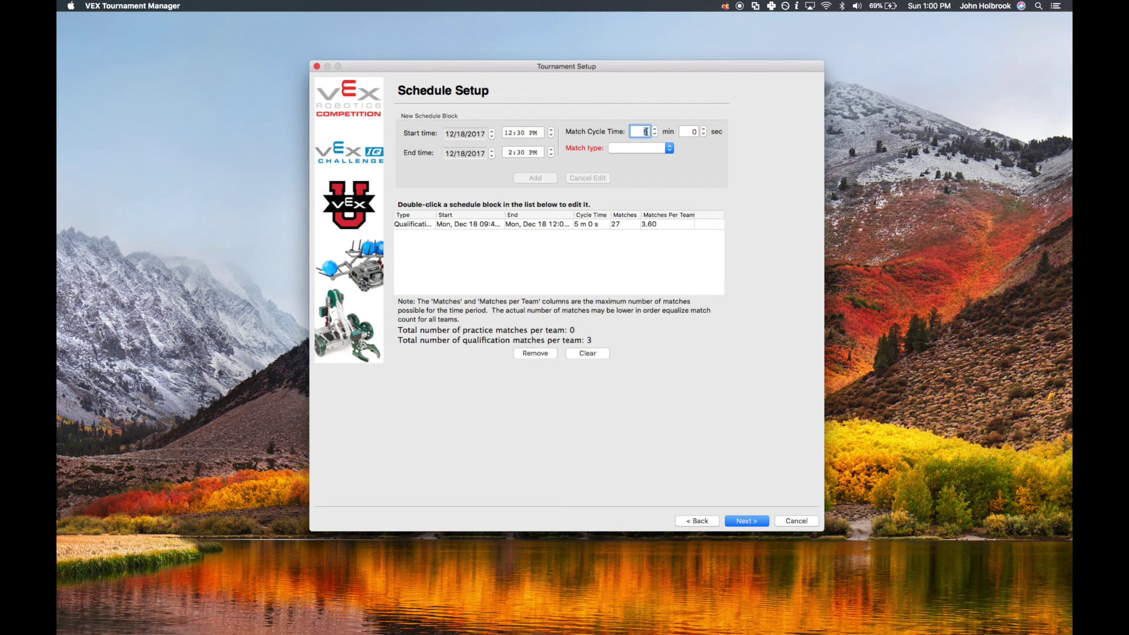
type("4")
left_click(647, 147)
left_click(645, 158)
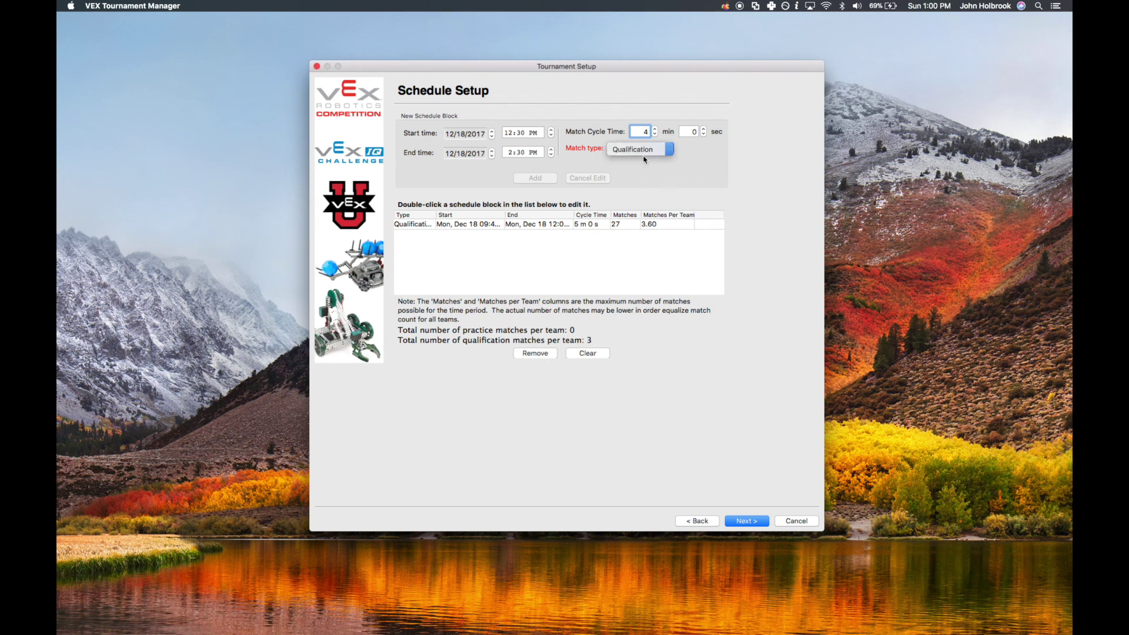
left_click(549, 179)
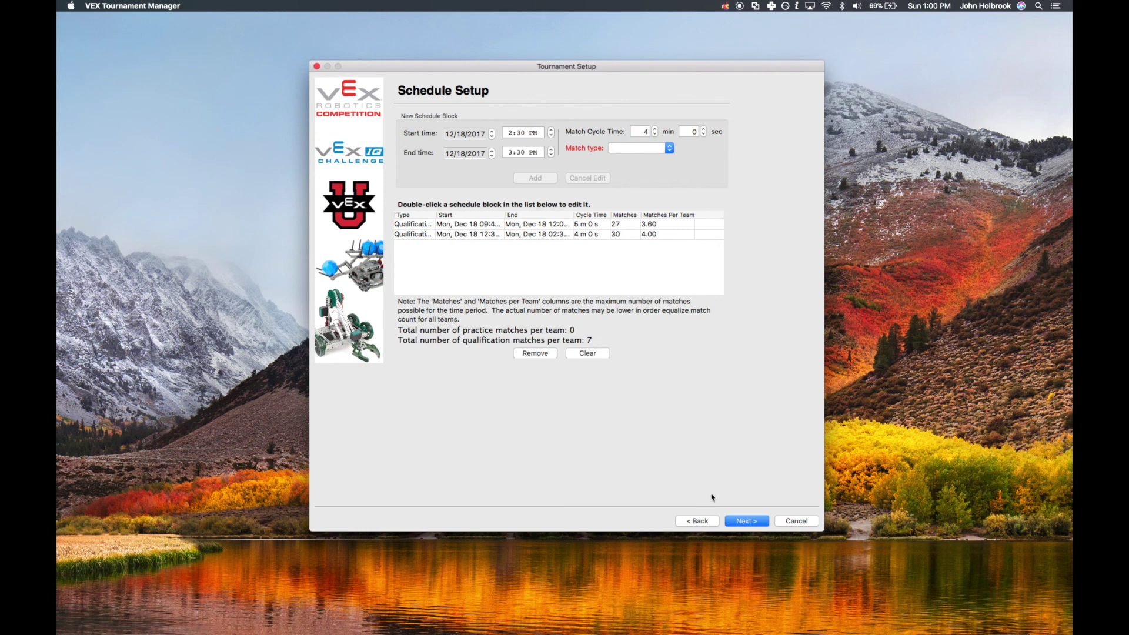
Generate the 53-match qualification schedule (7 per team), review its statistics, then advance to Awards Setup
left_click(748, 521)
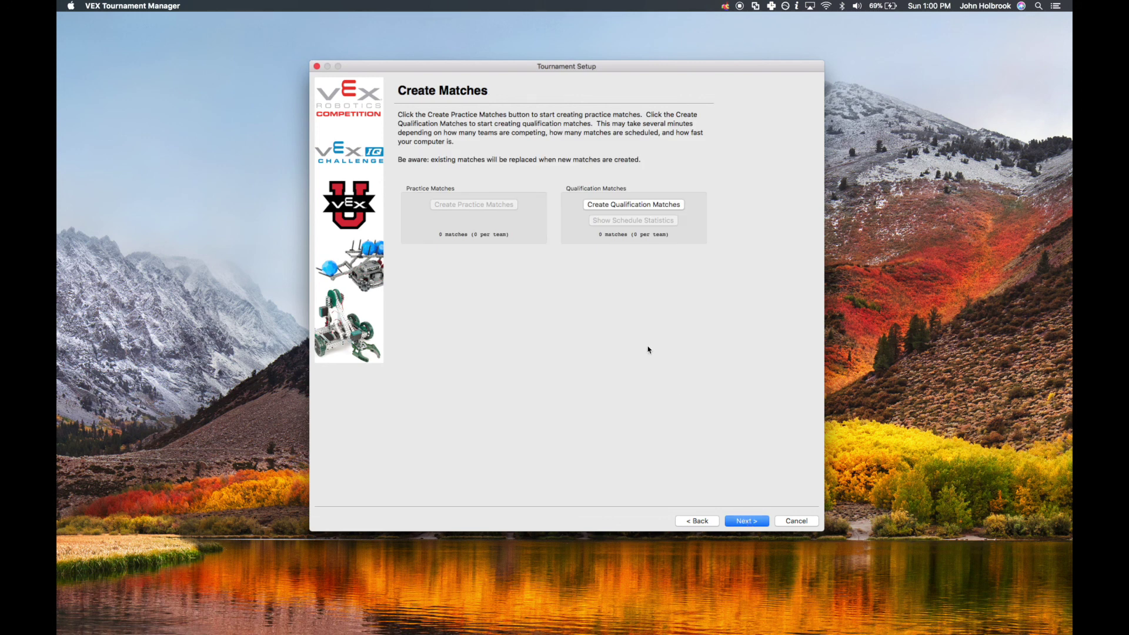
left_click(655, 205)
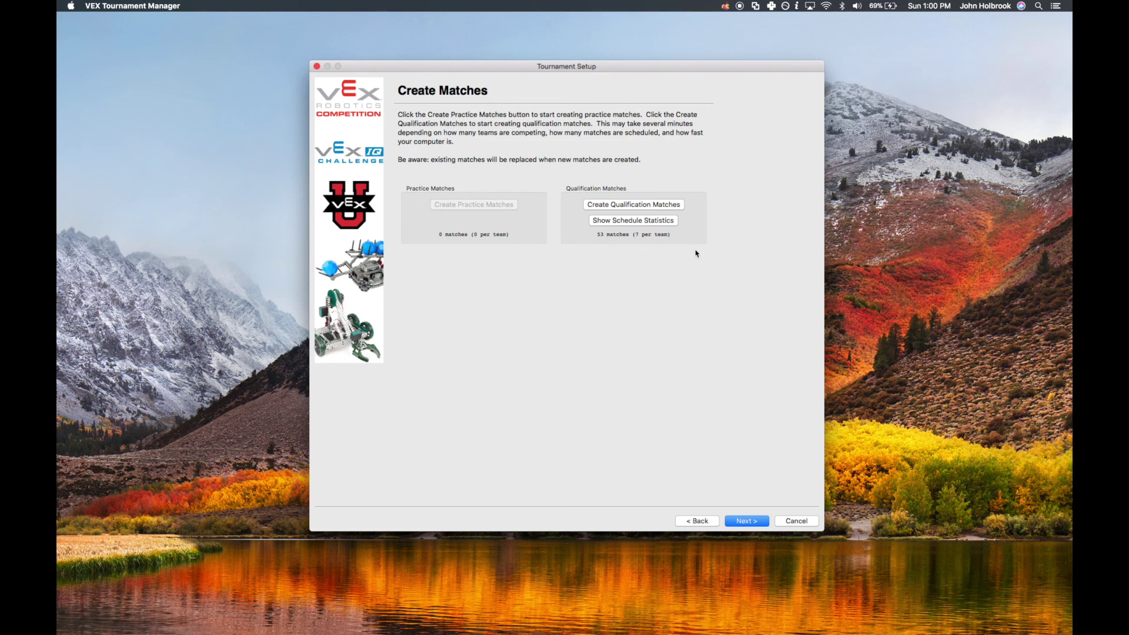
left_click(650, 226)
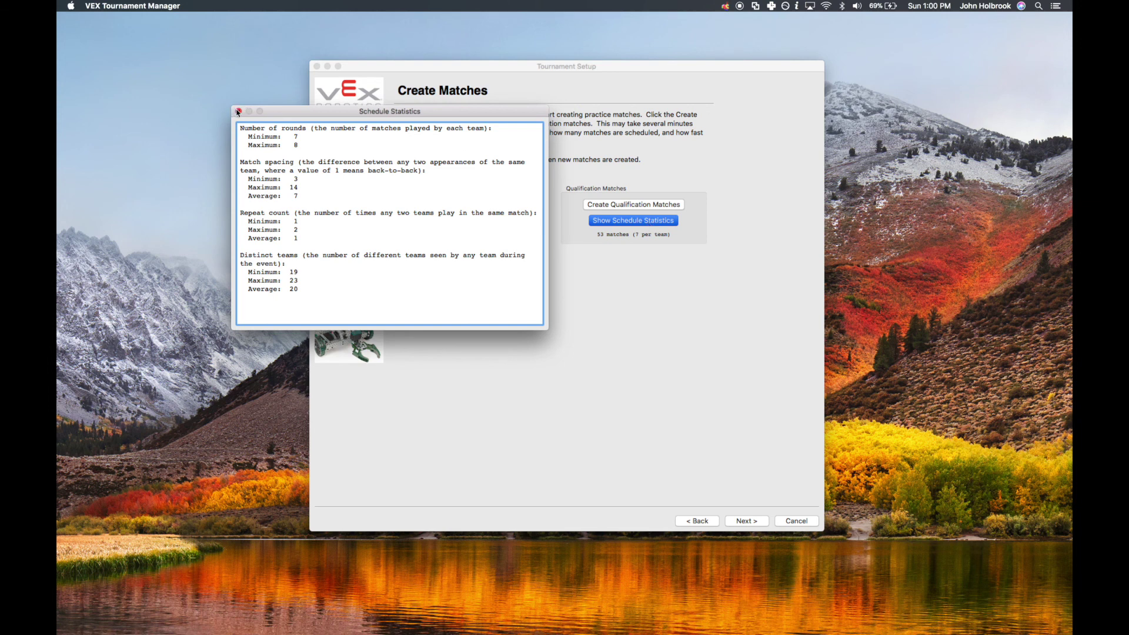
left_click(238, 112)
left_click(747, 521)
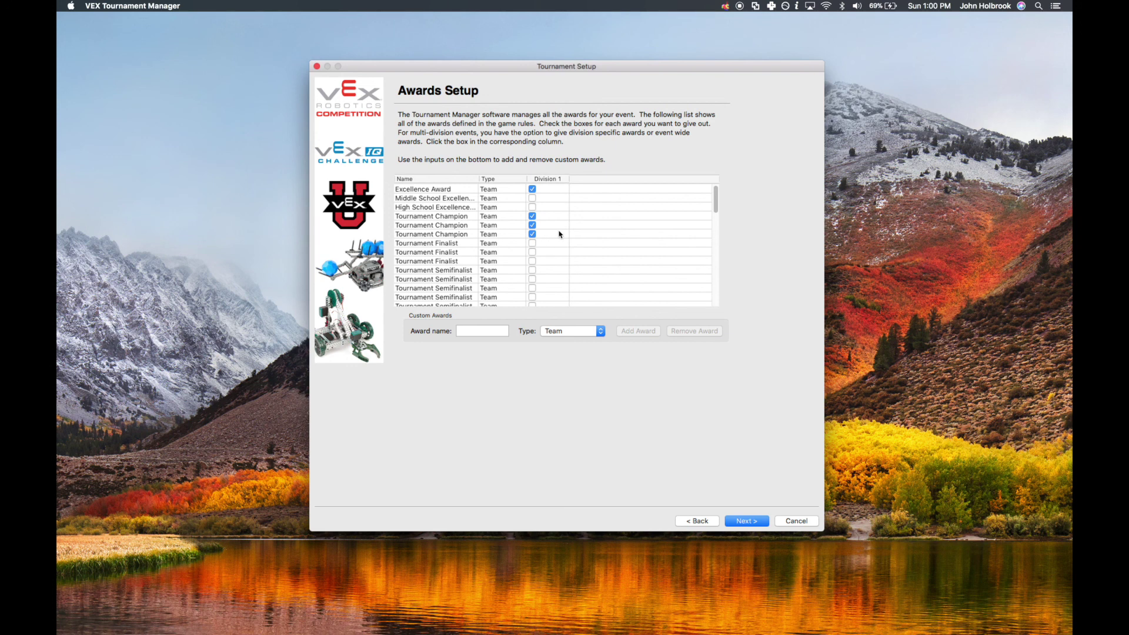
Uncheck Division 1 for the first Judges Award, leaving Excellence, Tournament Champion, Design and Sportsmanship checked
scroll(559, 235, "down", 5)
scroll(559, 234, "down", 5)
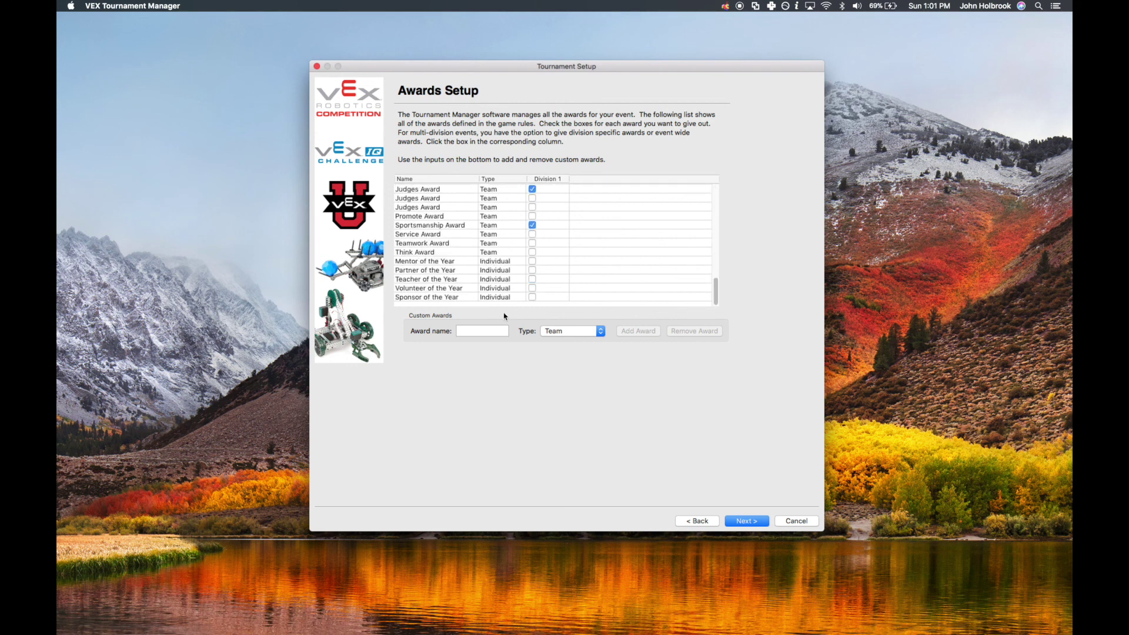
scroll(571, 274, "up", 4)
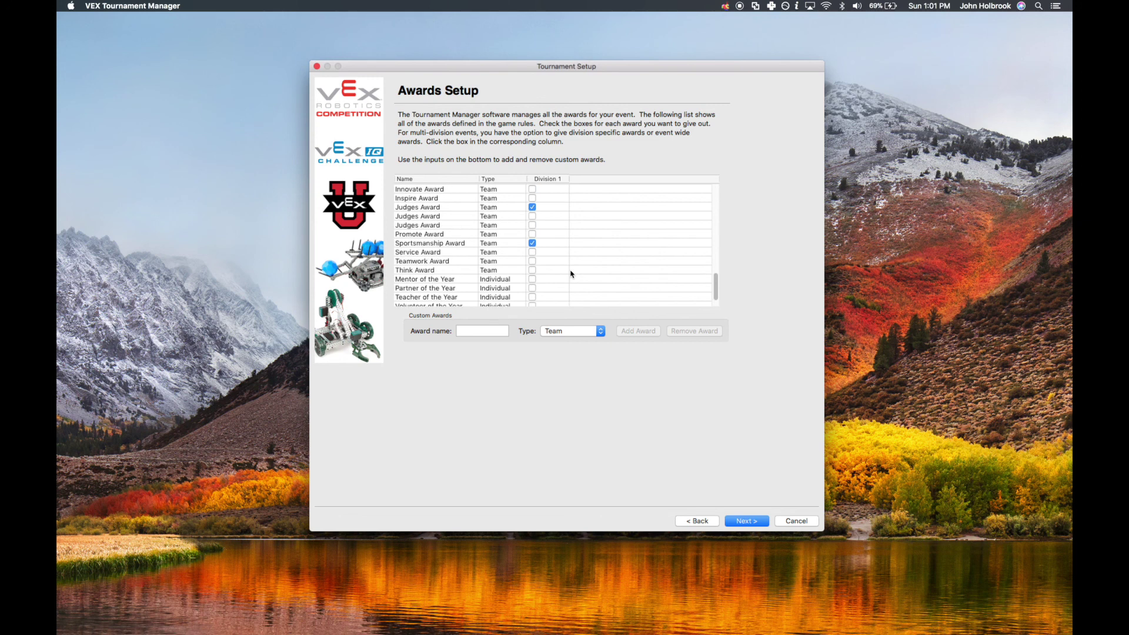
scroll(570, 274, "up", 6)
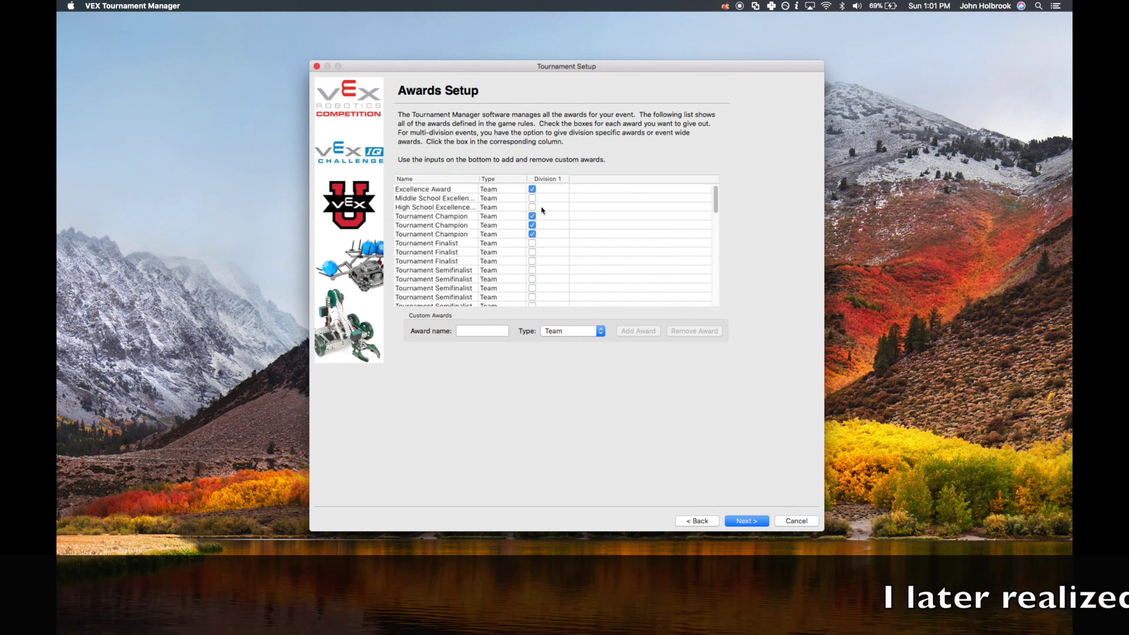
scroll(540, 192, "down", 8)
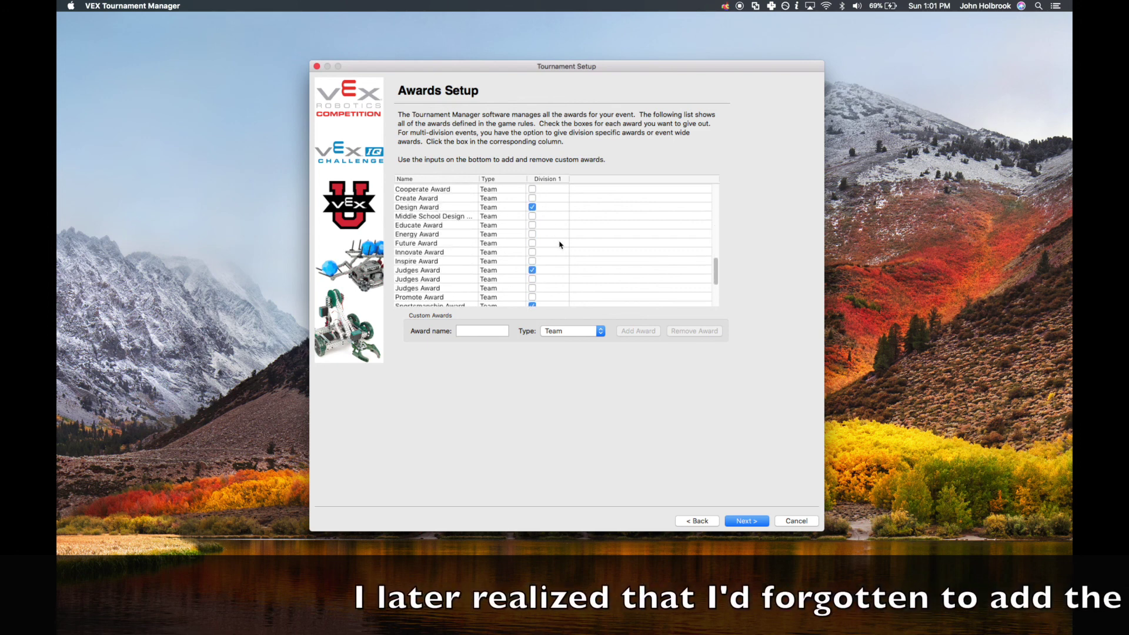
scroll(559, 244, "down", 3)
left_click(532, 226)
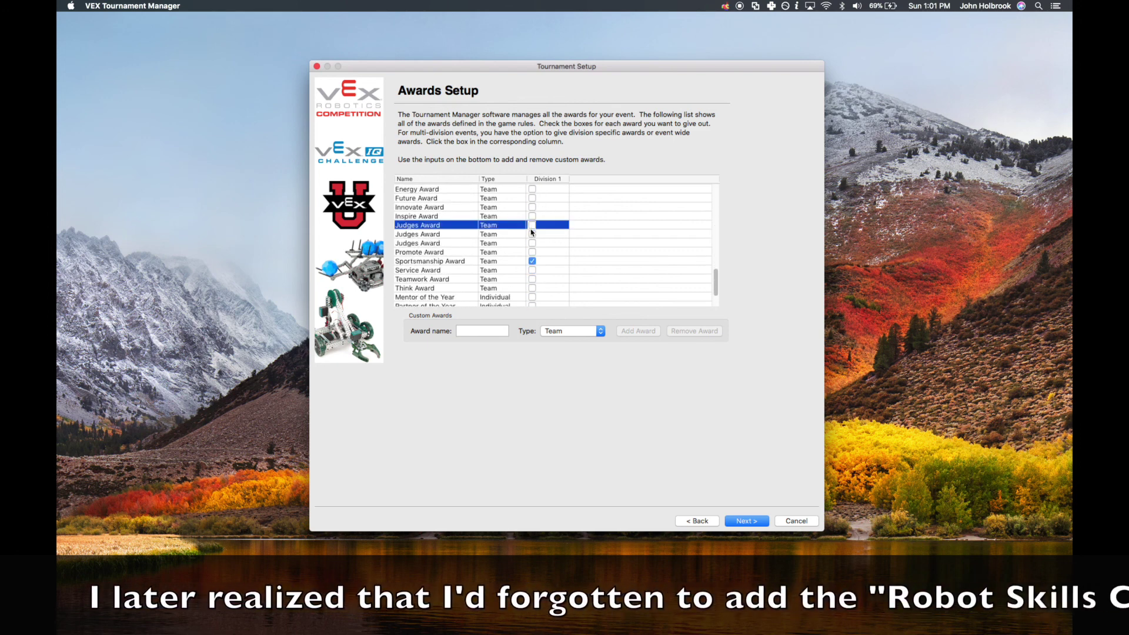
scroll(556, 266, "down", 2)
scroll(555, 266, "down", 1)
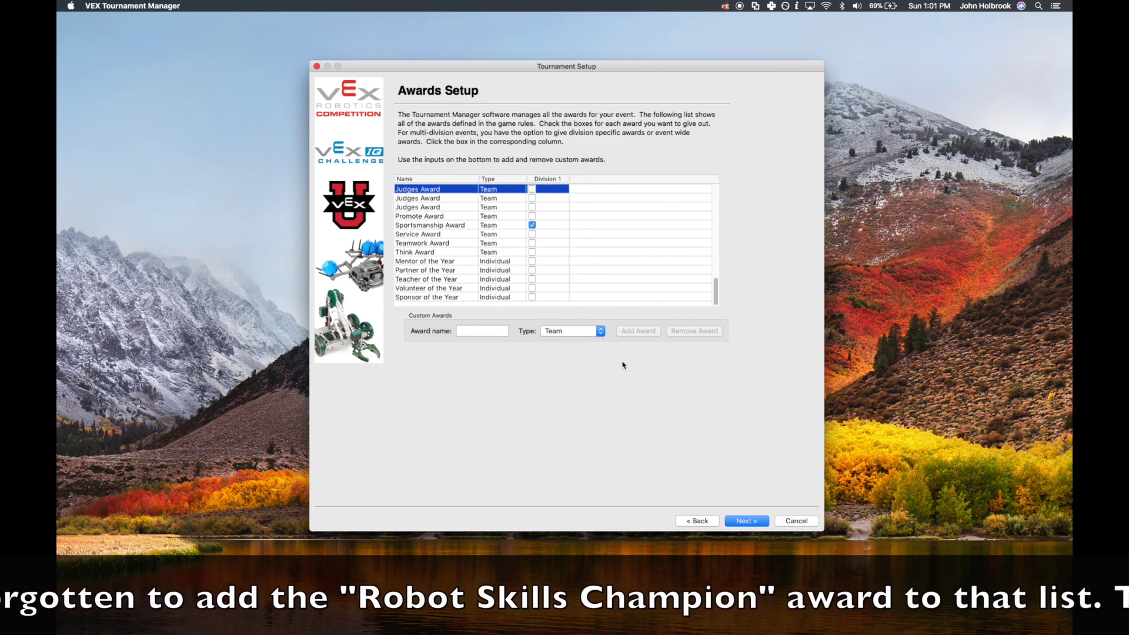
Accept Awards and Web Publishing Setup unchanged and finish the wizard, landing on the Scoring window
left_click(746, 521)
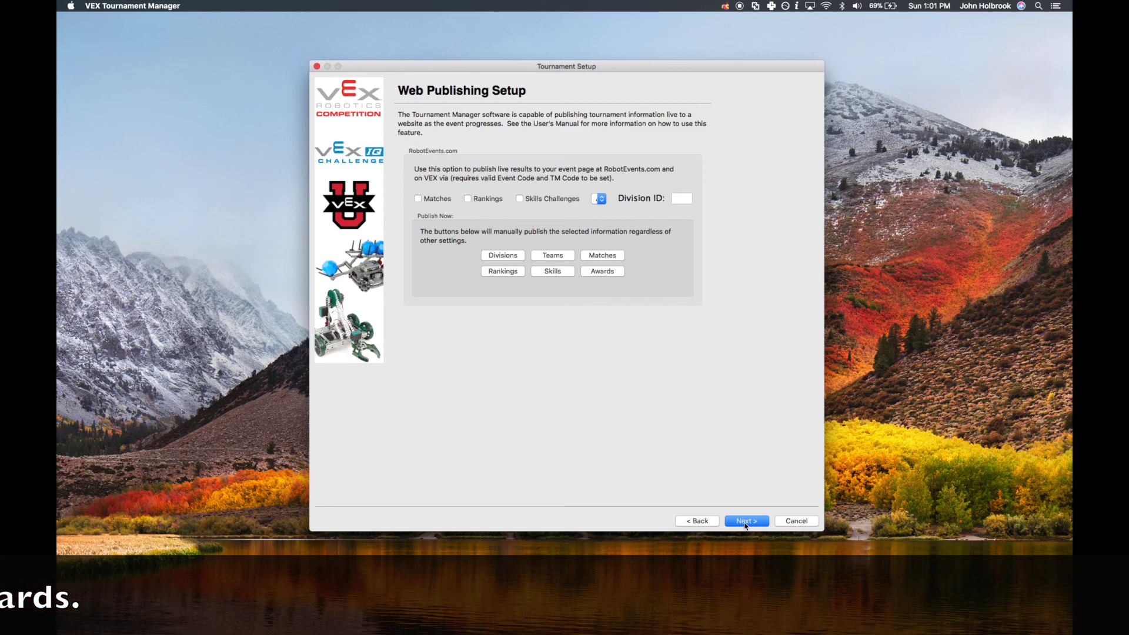
left_click(745, 522)
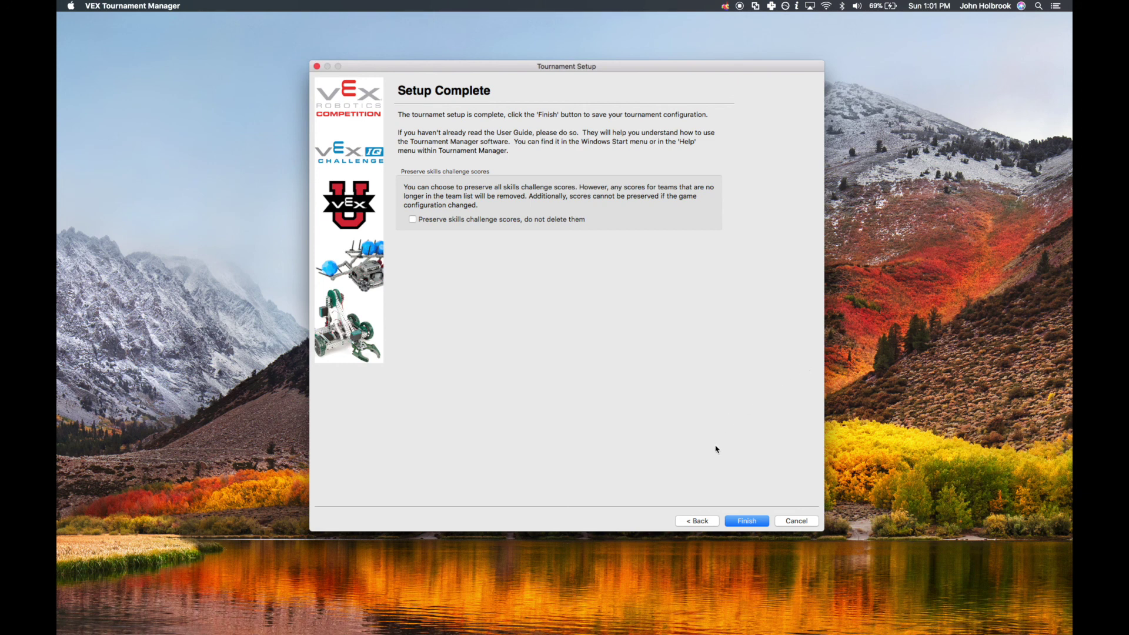
left_click(745, 522)
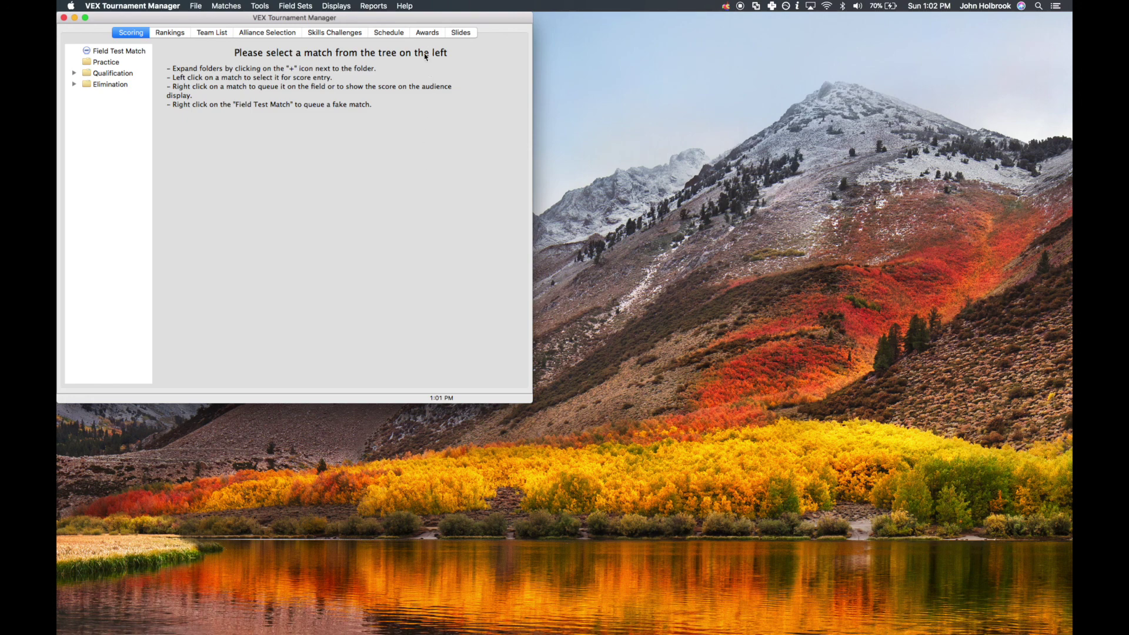
Look up this computer's IP address, 192.168.1.112, via Help > Get IP Address
left_click(411, 7)
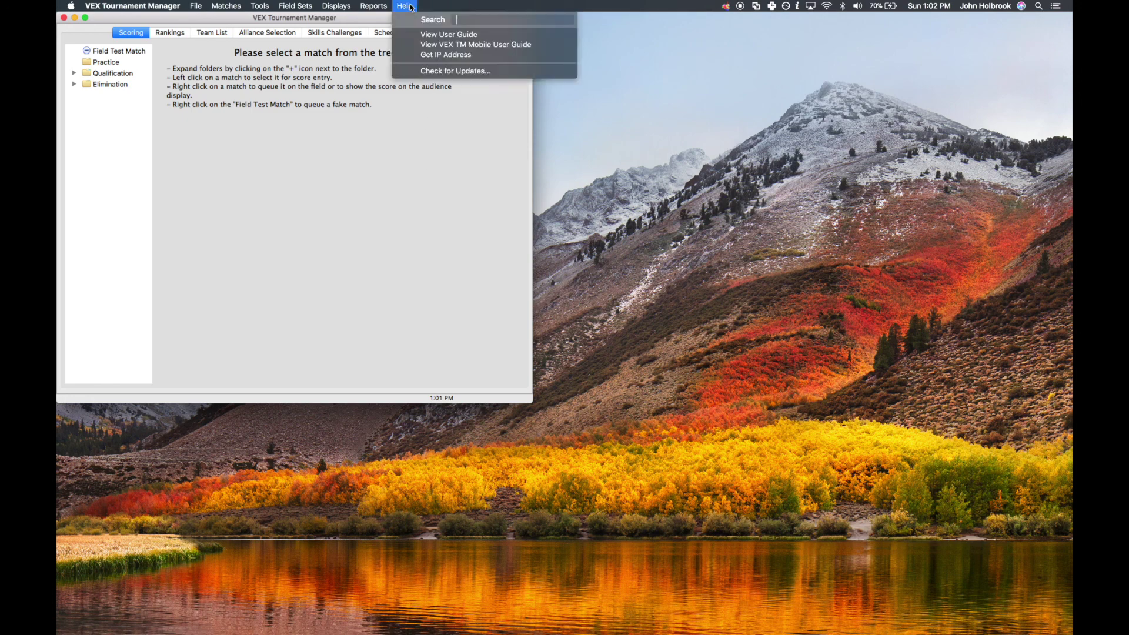
left_click(450, 55)
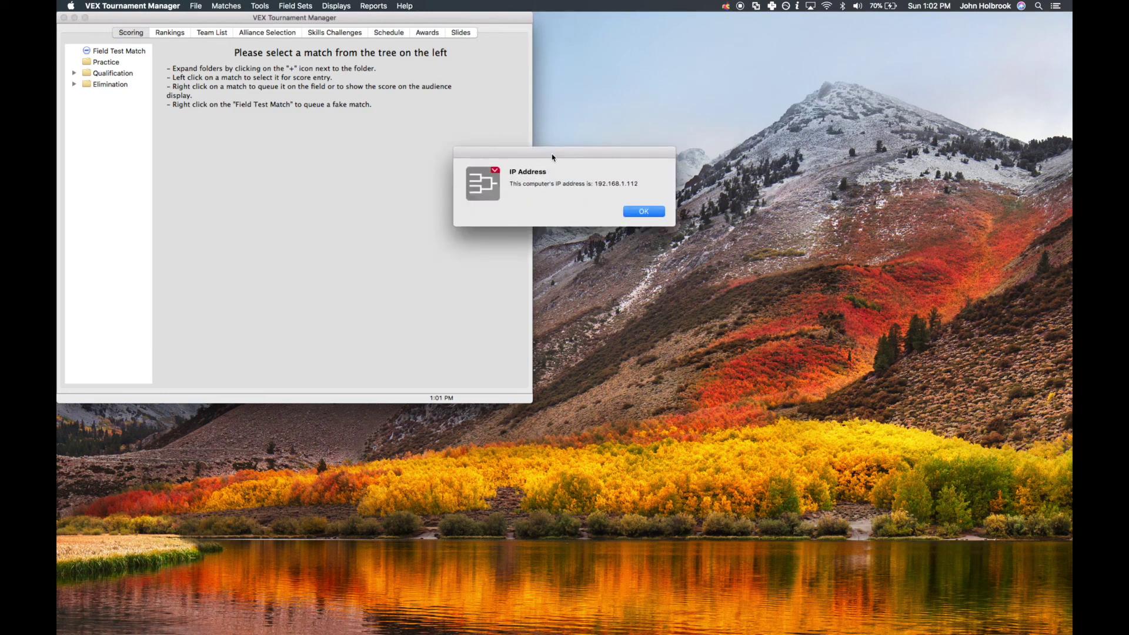
left_click_drag(547, 158, 631, 40)
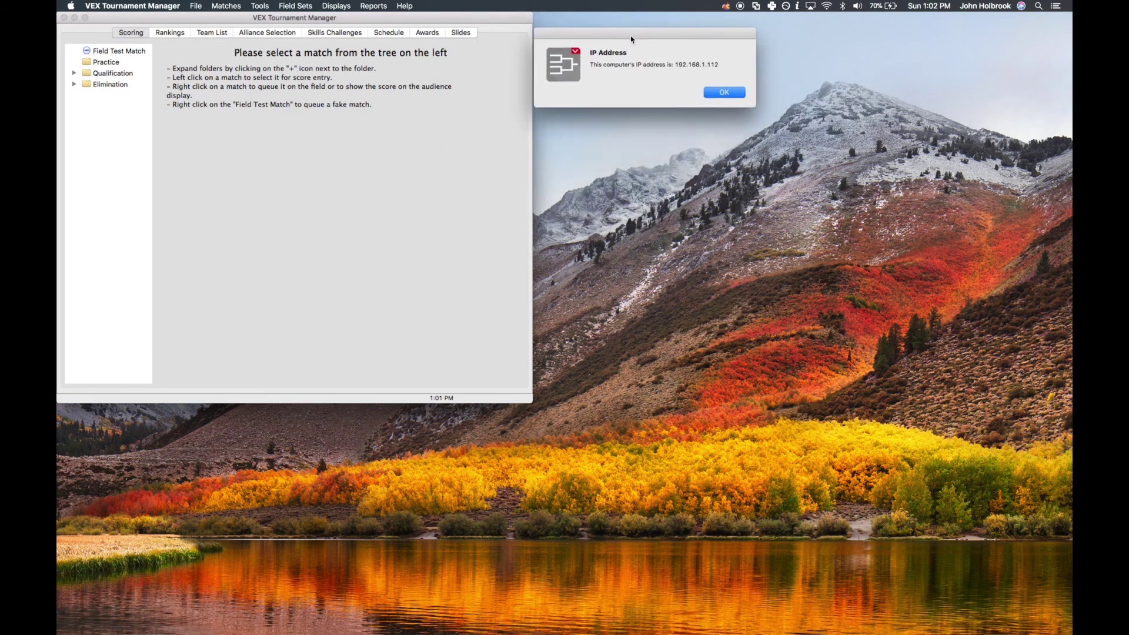
left_click(720, 95)
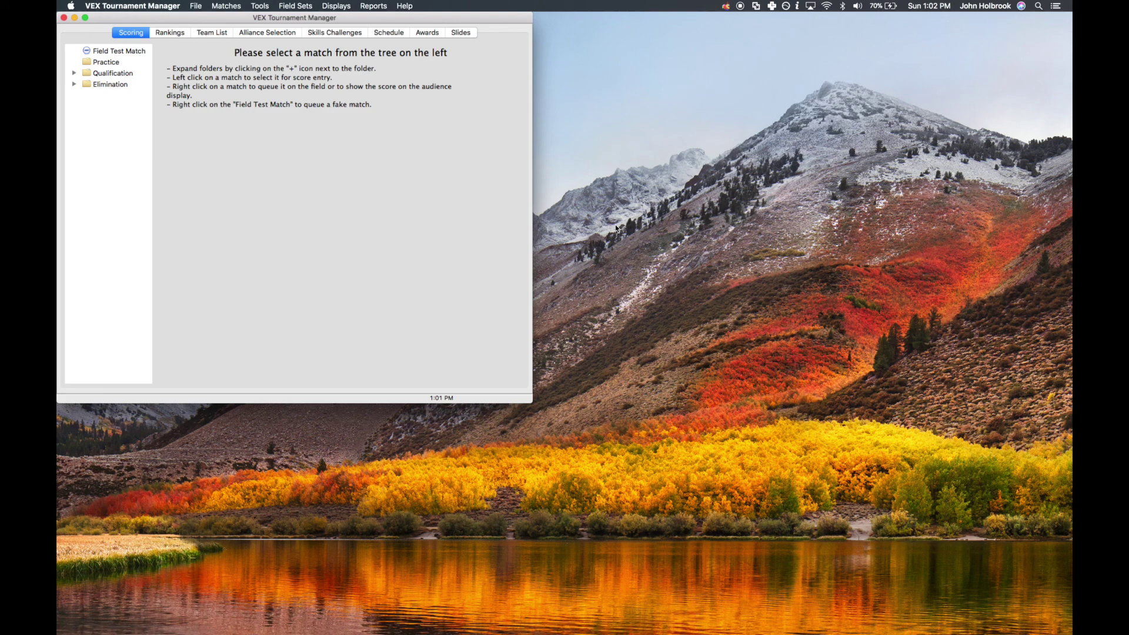
Show the General category of the program's Tools > Options
left_click(260, 6)
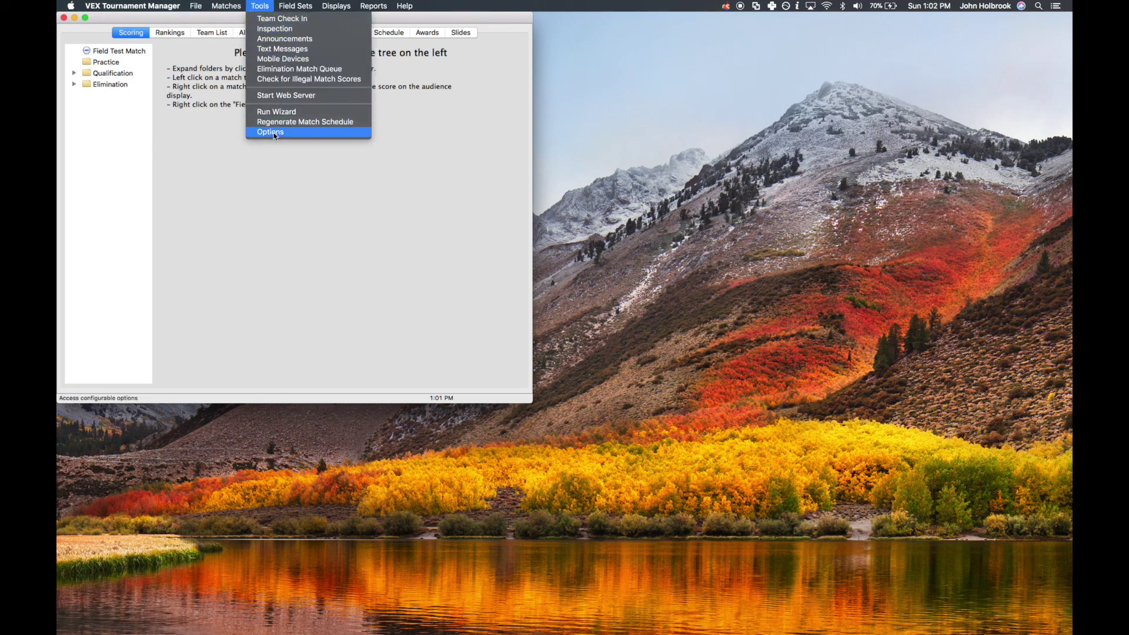
left_click(272, 132)
left_click(232, 114)
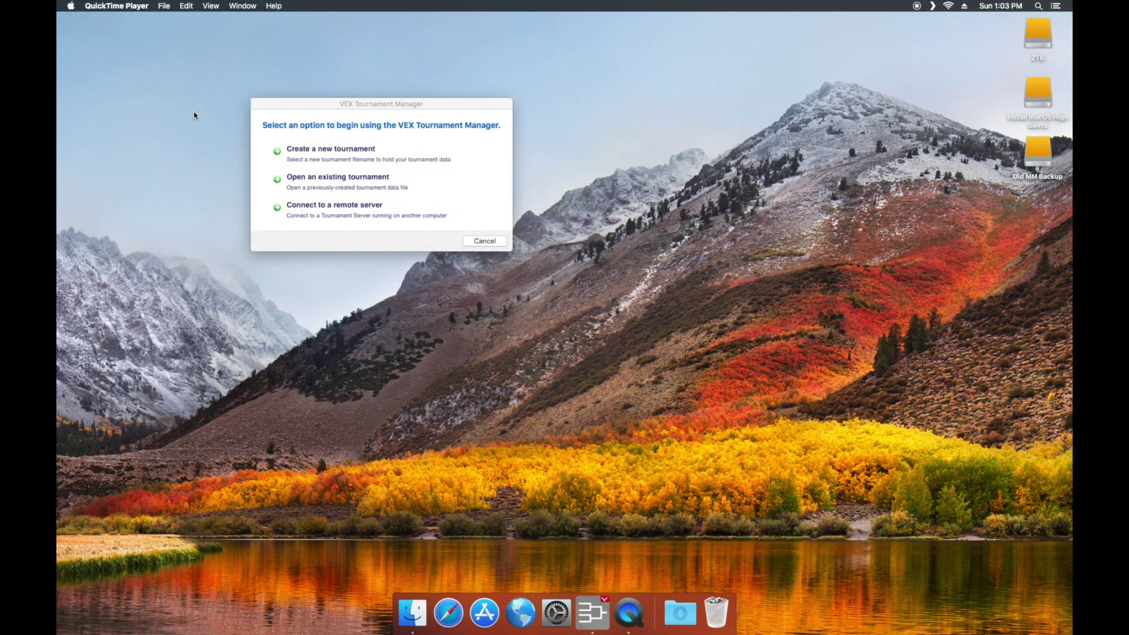
Connect as a remote client to the discovered 'Video Test' server, entering its password
left_click(321, 215)
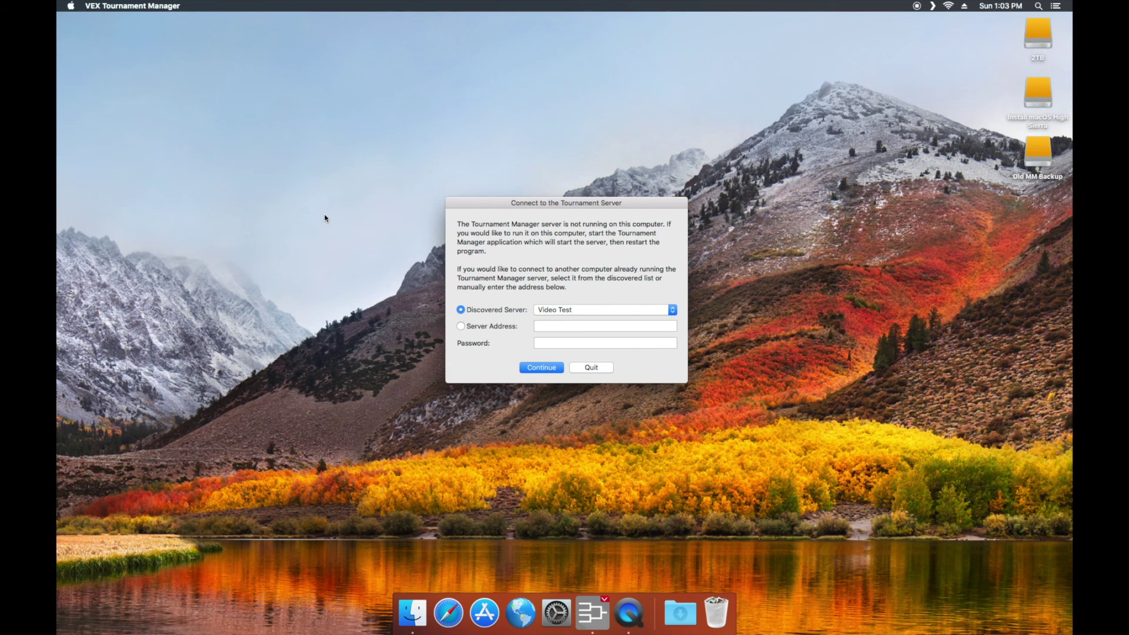
left_click(510, 329)
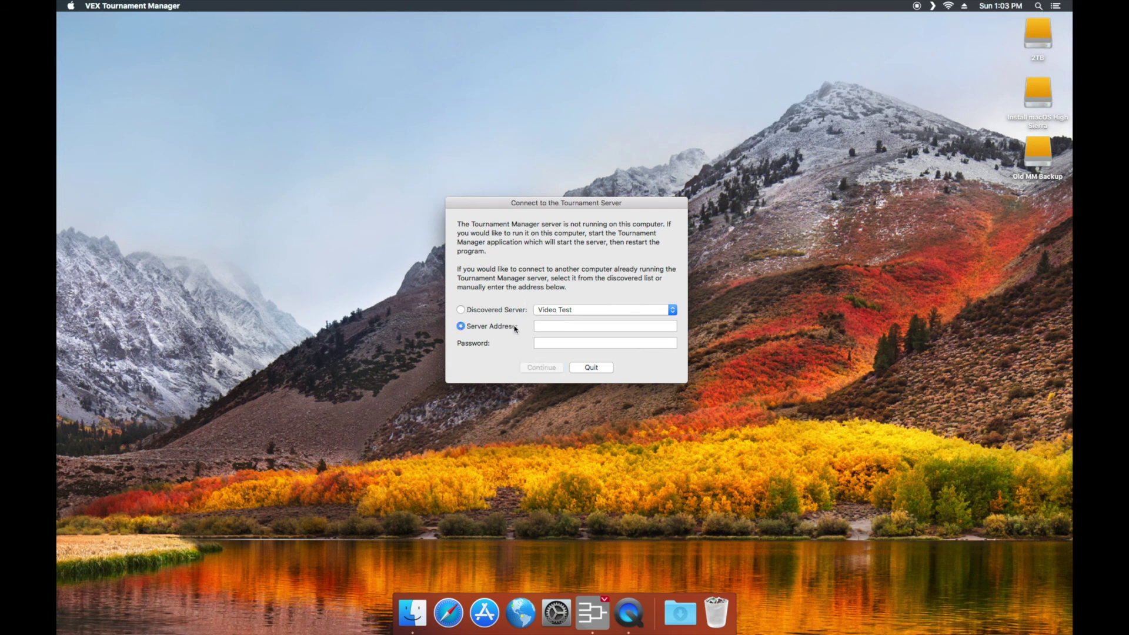
left_click(536, 328)
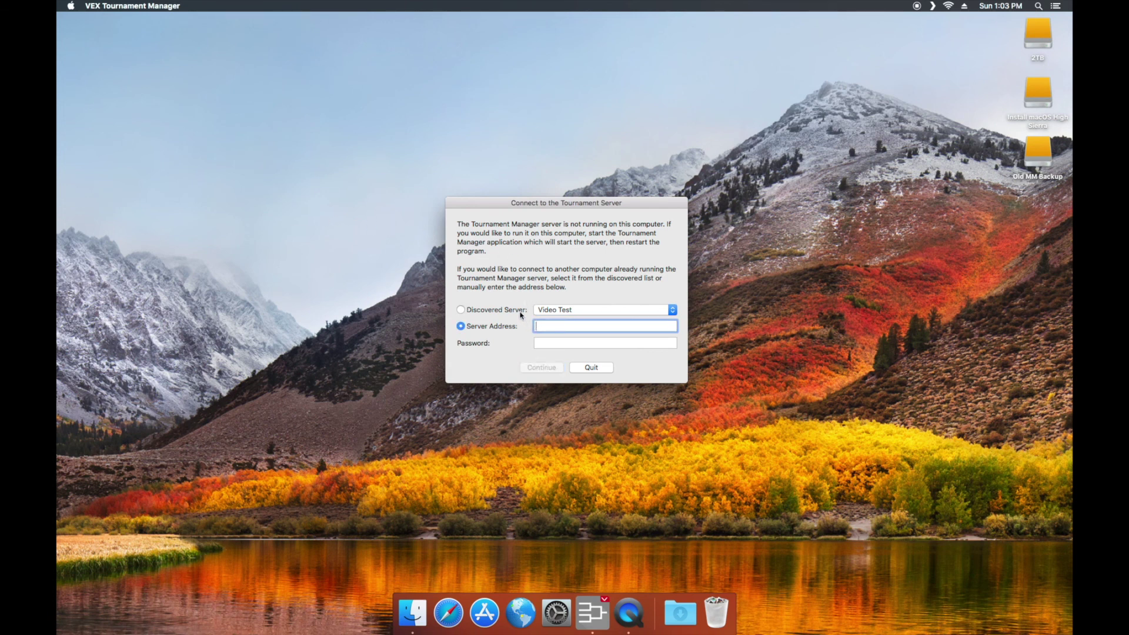
left_click(521, 310)
left_click(544, 312)
left_click(543, 312)
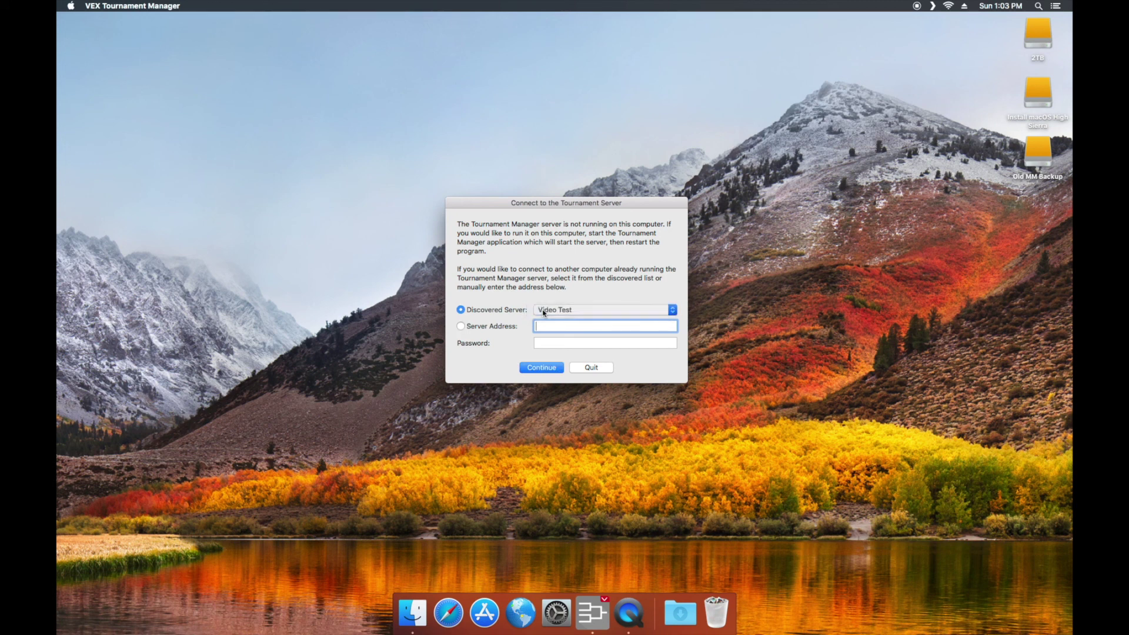
left_click(546, 346)
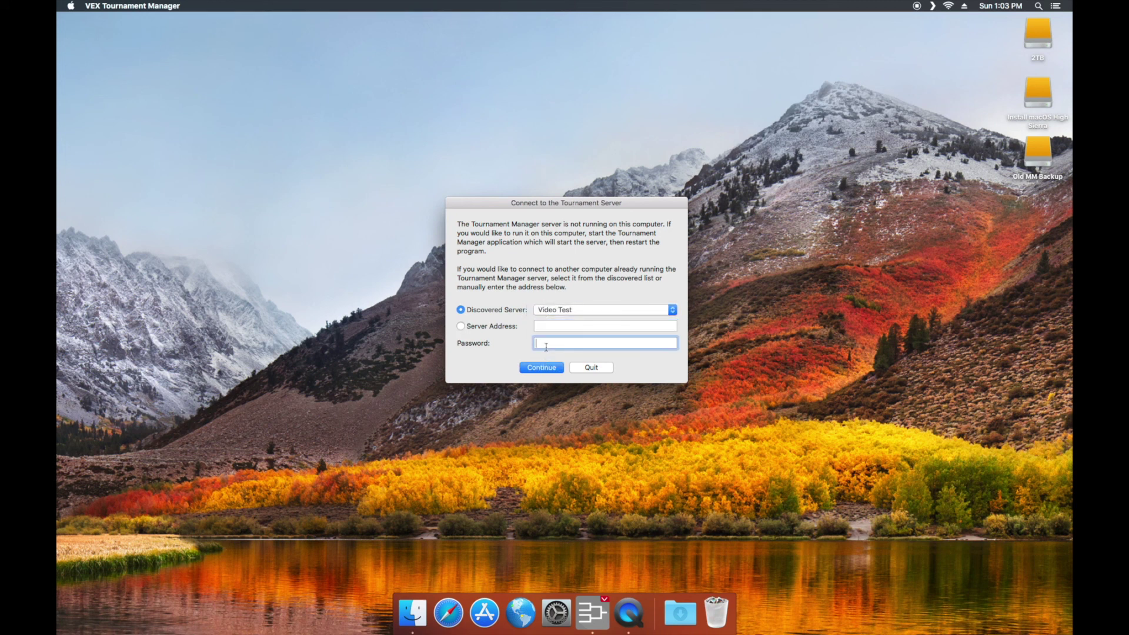
type("•••••")
left_click(535, 368)
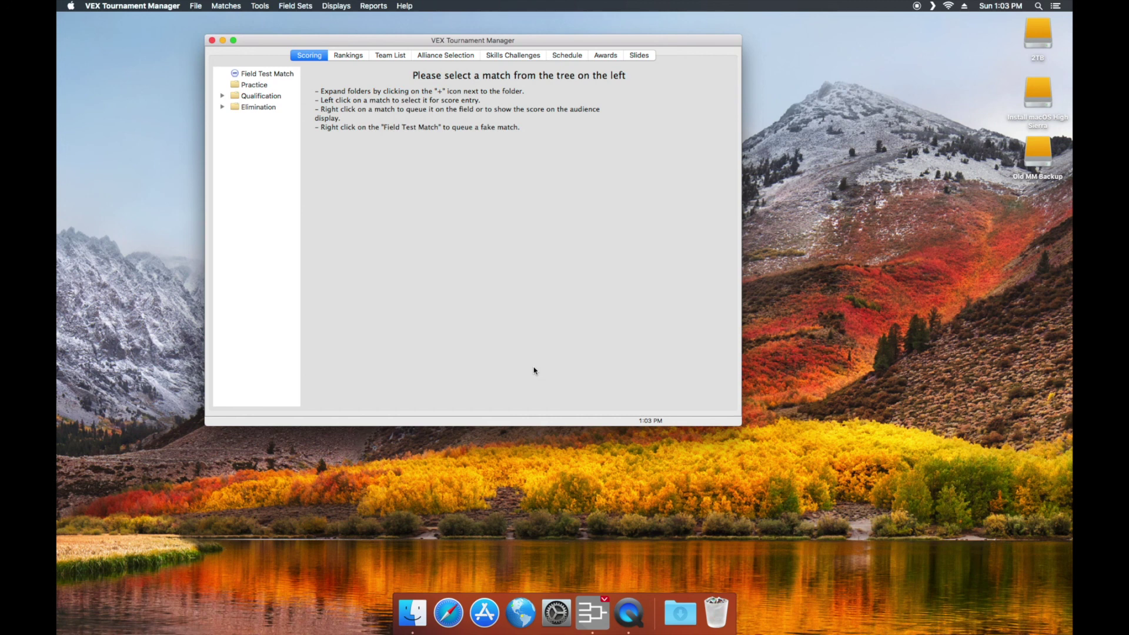
left_click(345, 57)
left_click(406, 57)
left_click(451, 57)
left_click(508, 57)
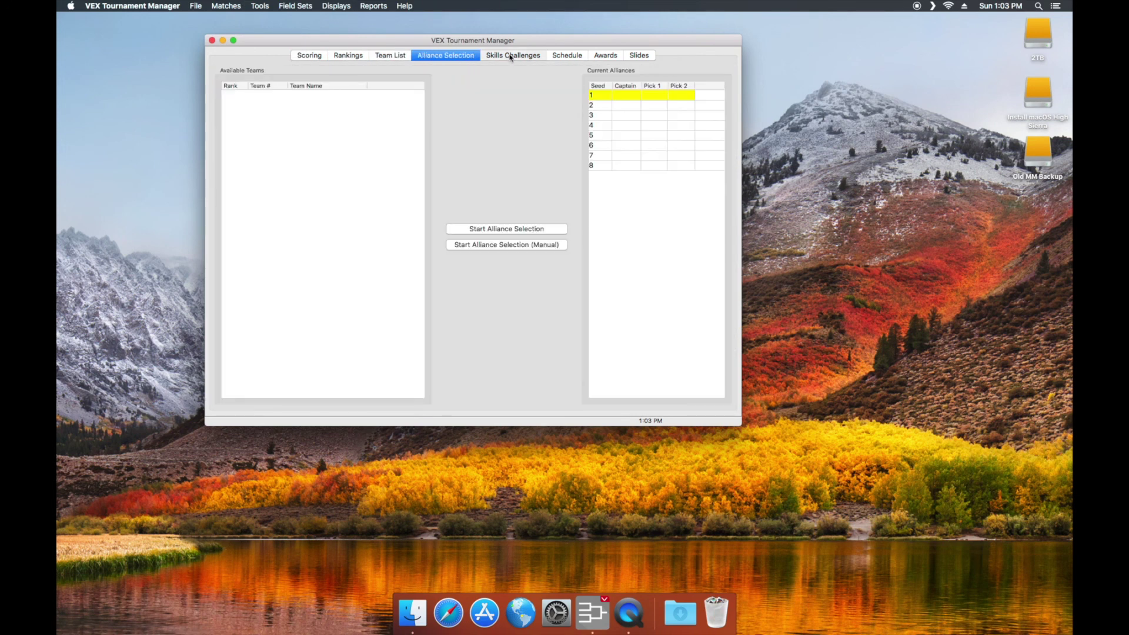
left_click(323, 57)
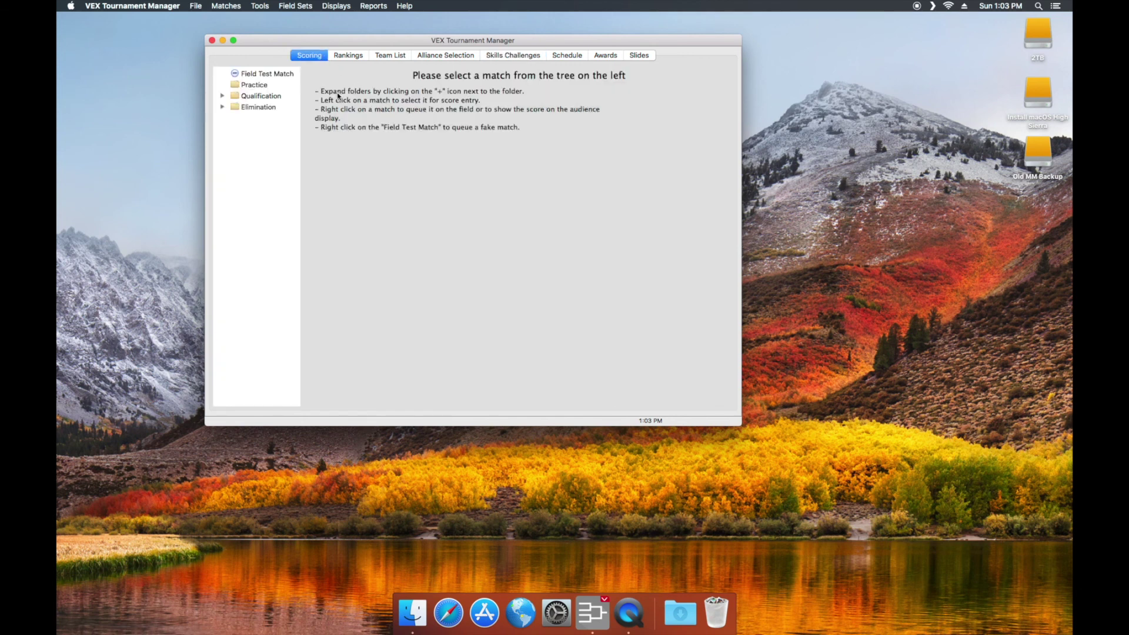